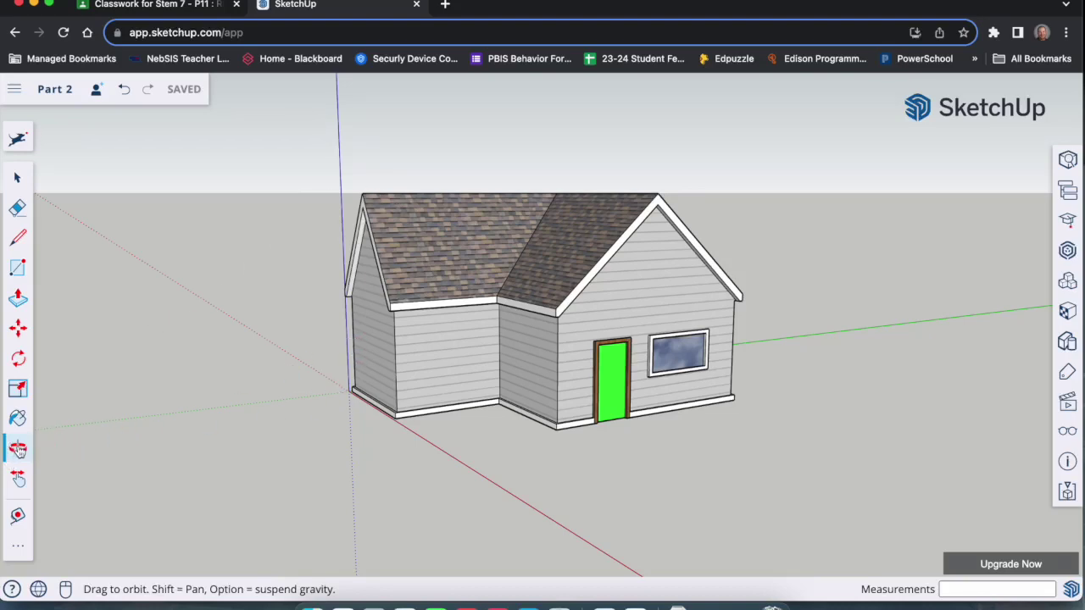
Orbit the house model to inspect the gable, side walls and L-shaped roof from several angles.
drag(489, 332, 362, 444)
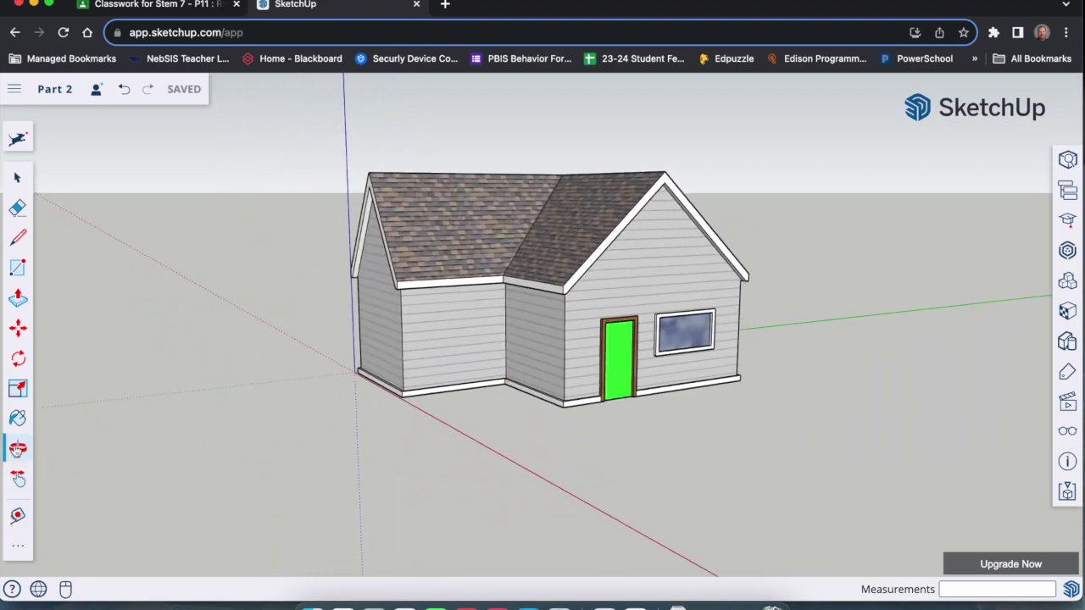
click(17, 450)
drag(329, 417, 818, 317)
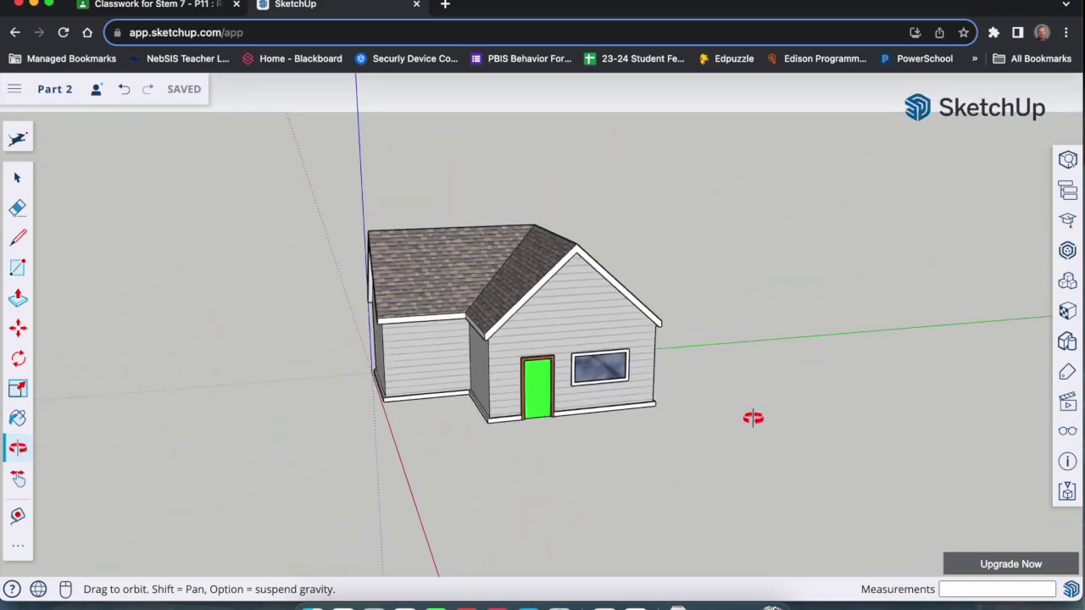
drag(752, 418, 830, 583)
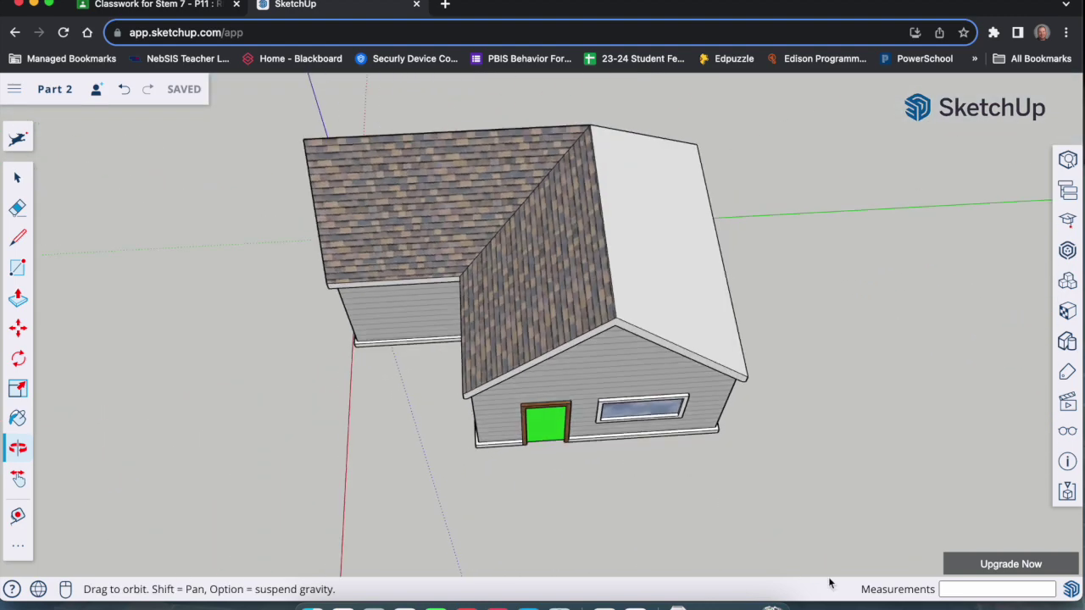
drag(492, 351, 334, 163)
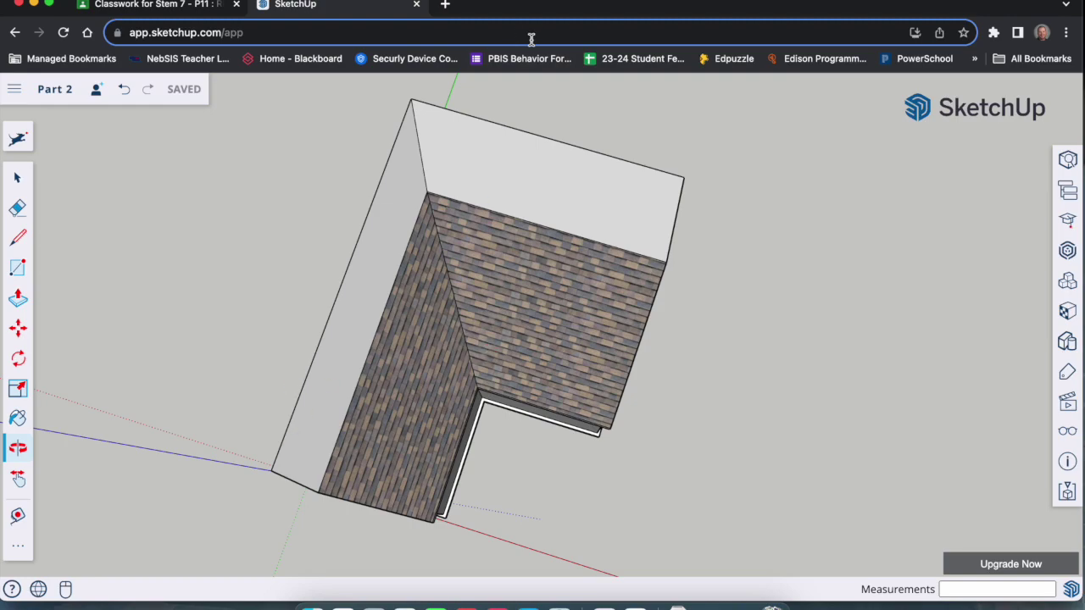
drag(619, 373, 636, 217)
scroll(636, 217, up, 3)
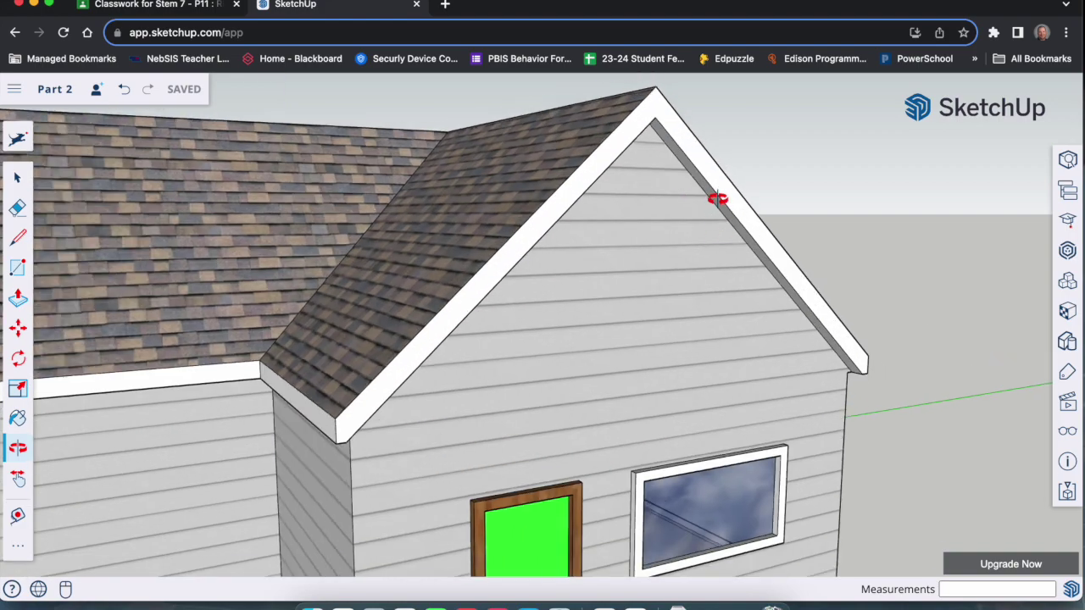
scroll(717, 194, down, 5)
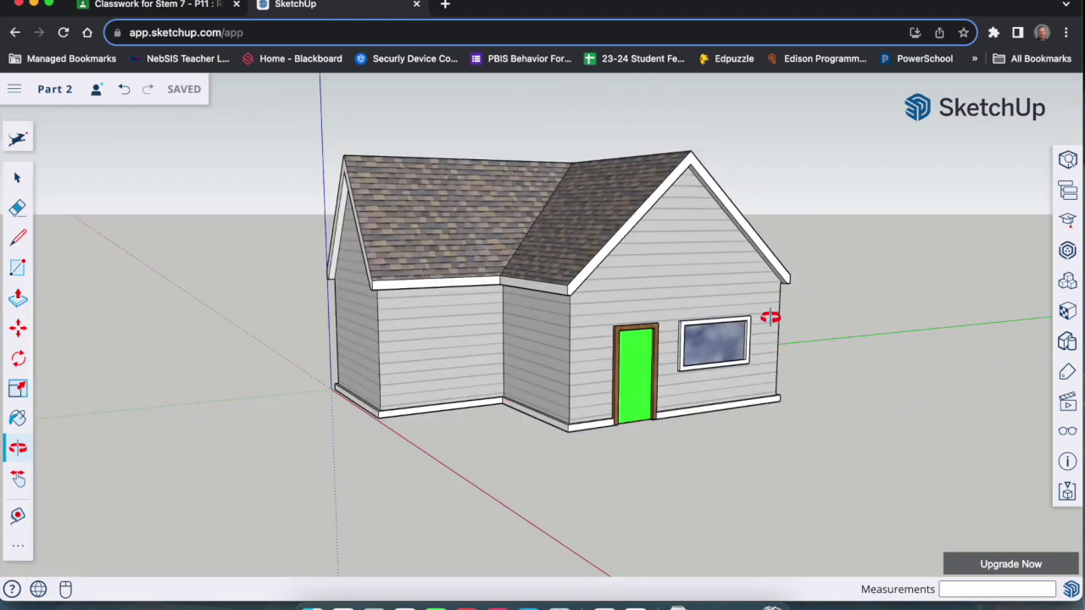
scroll(583, 378, up, 5)
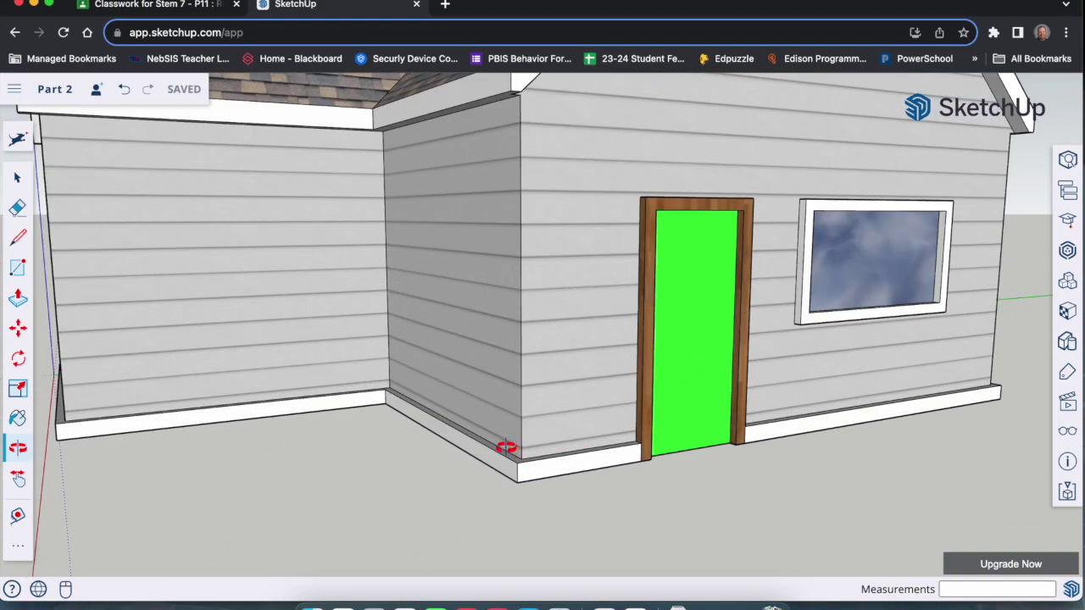
drag(506, 448, 738, 207)
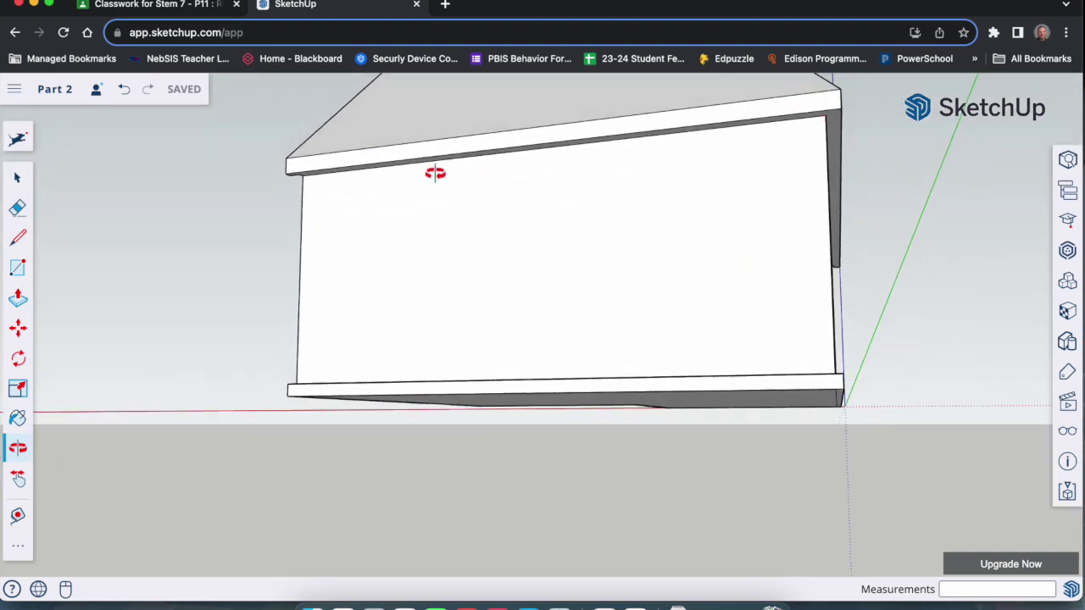
drag(331, 334, 568, 503)
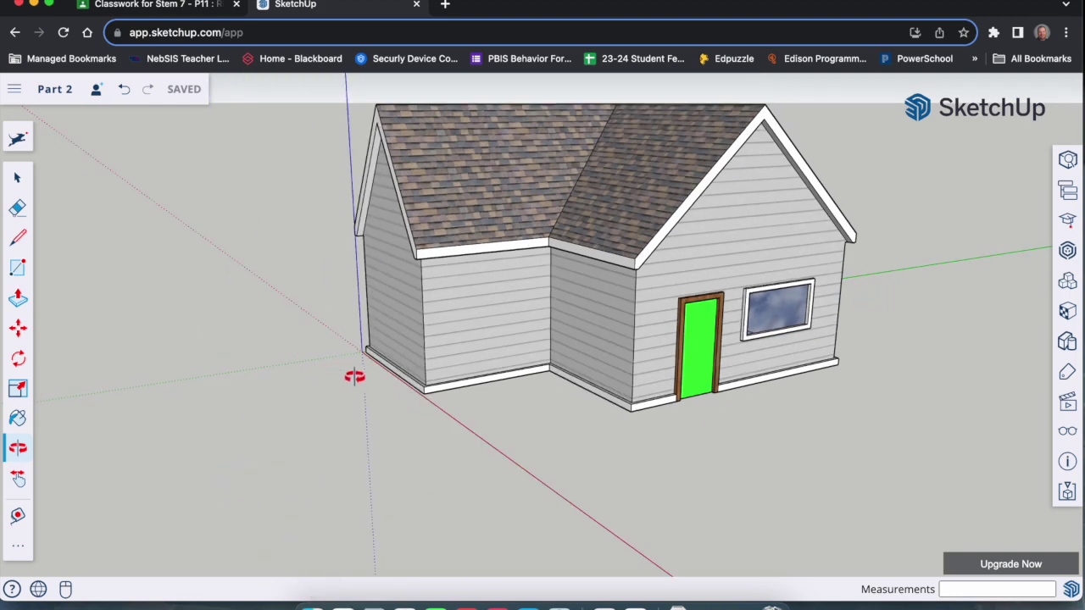
scroll(356, 376, down, 3)
drag(445, 202, 480, 226)
drag(467, 118, 482, 96)
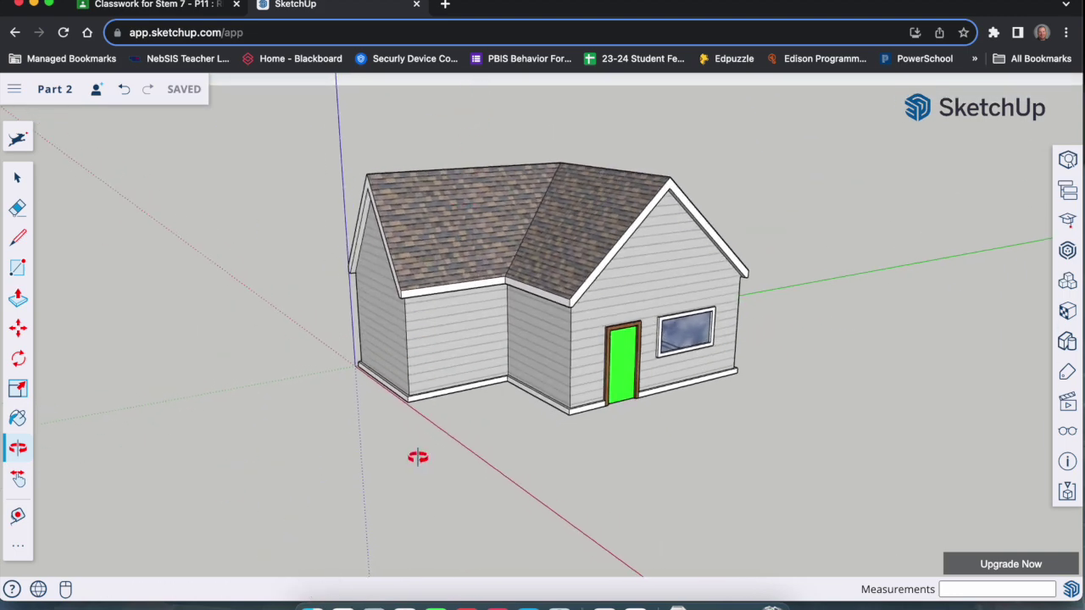
scroll(441, 504, down, 2)
scroll(509, 293, up, 3)
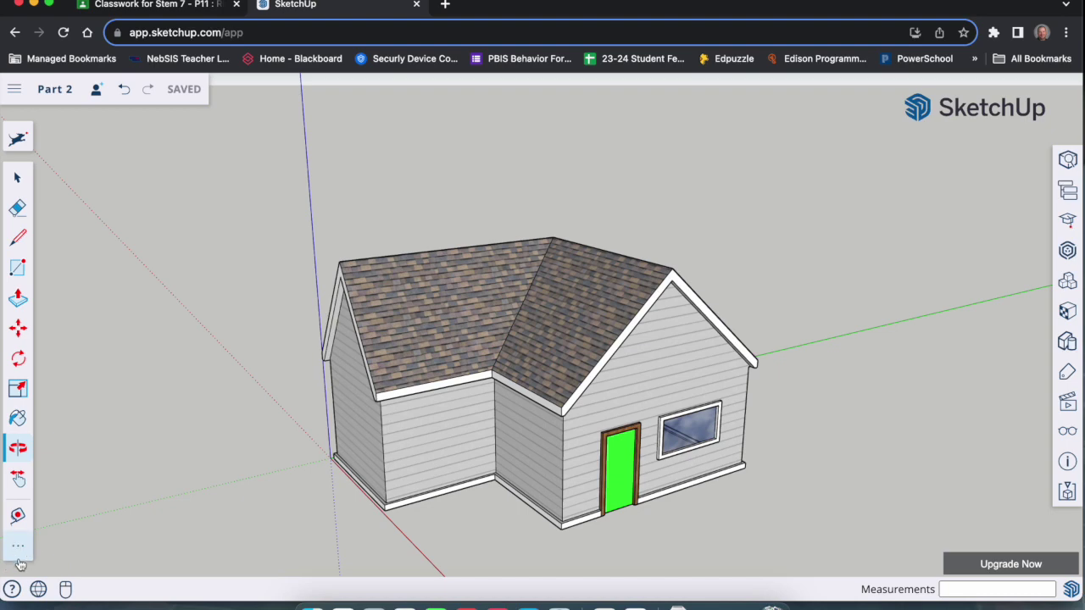
Pick the Dimensions tool from the expanded toolbar and orbit to face the gable and roof.
click(25, 550)
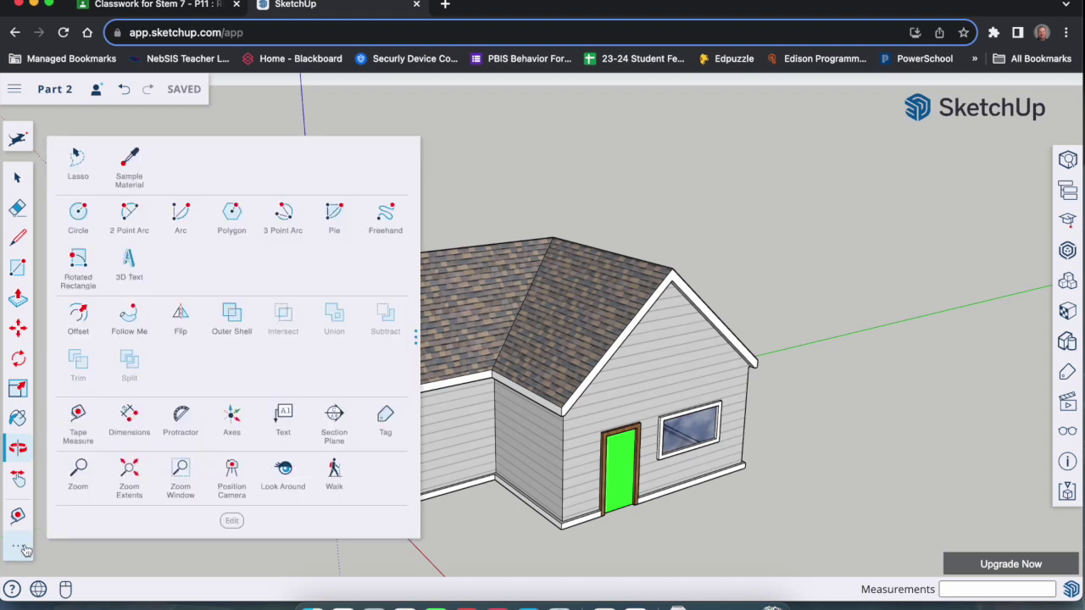
click(127, 424)
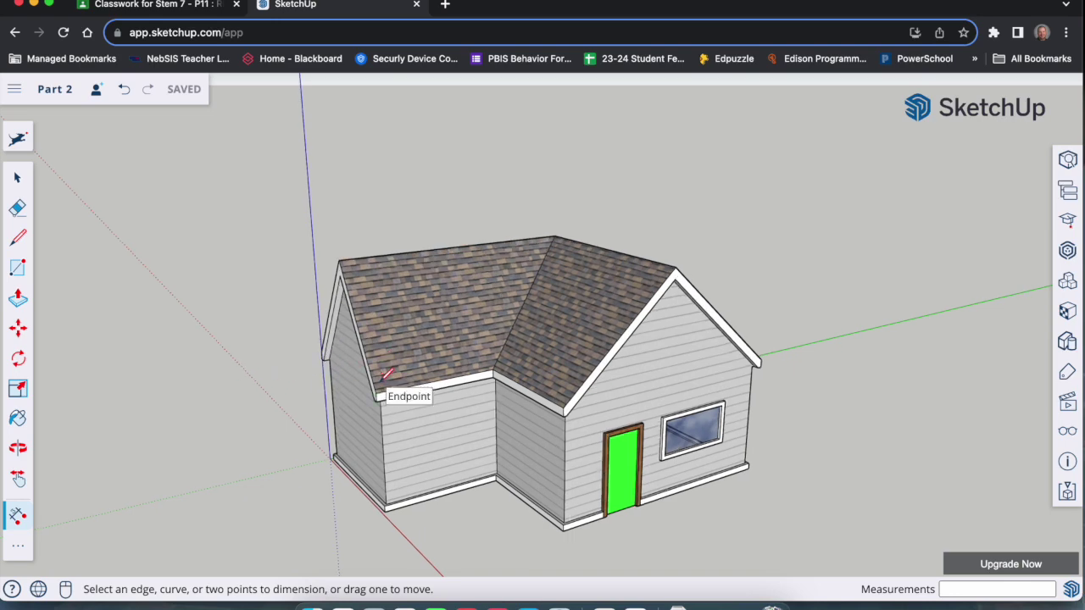
scroll(386, 374, up, 2)
scroll(375, 396, up, 3)
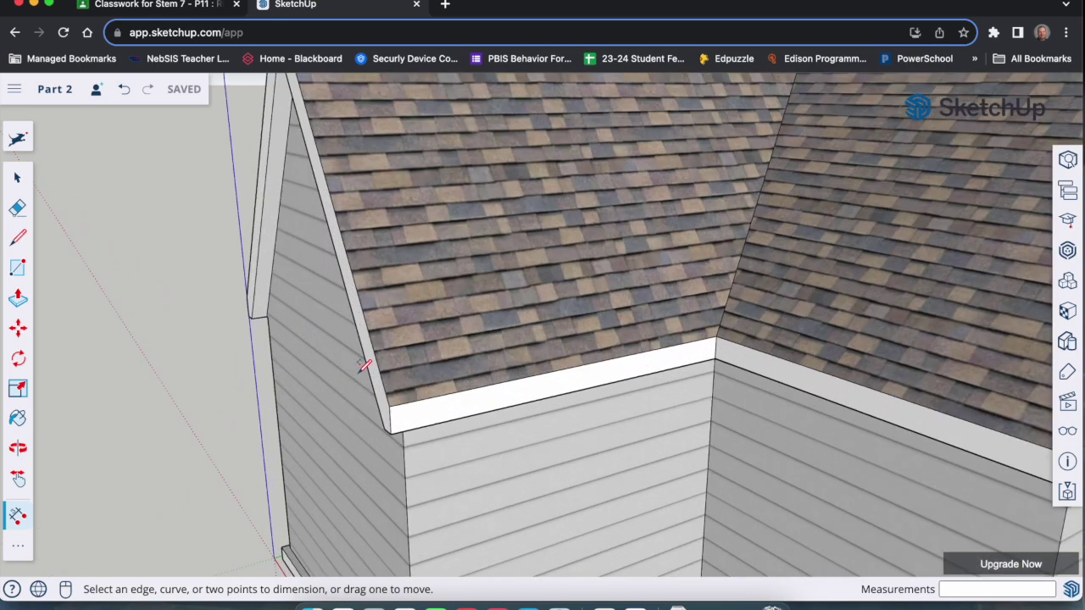
scroll(363, 339, down, 5)
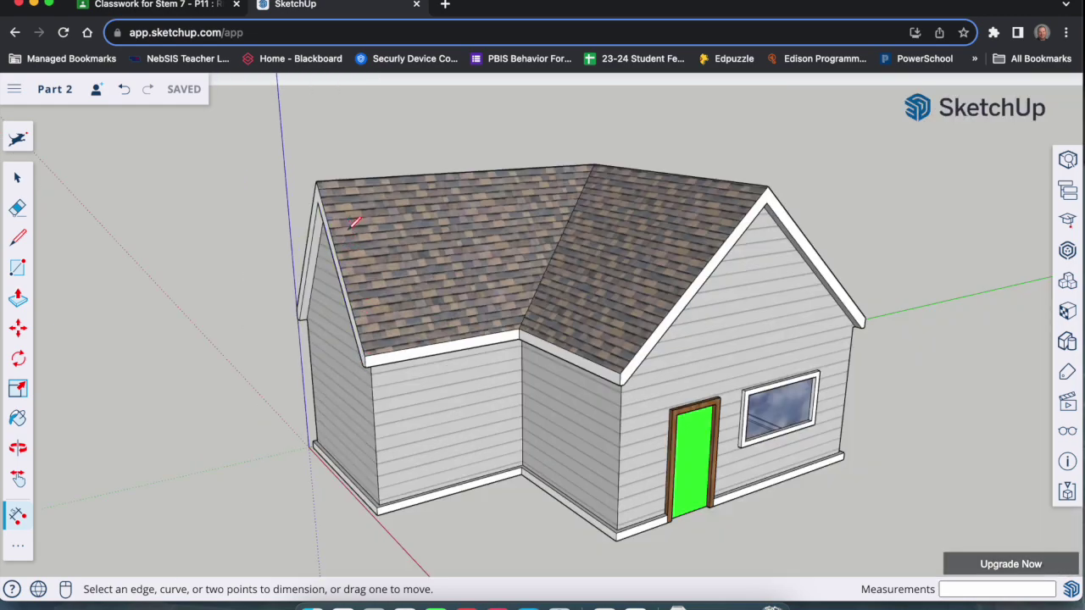
scroll(367, 369, up, 4)
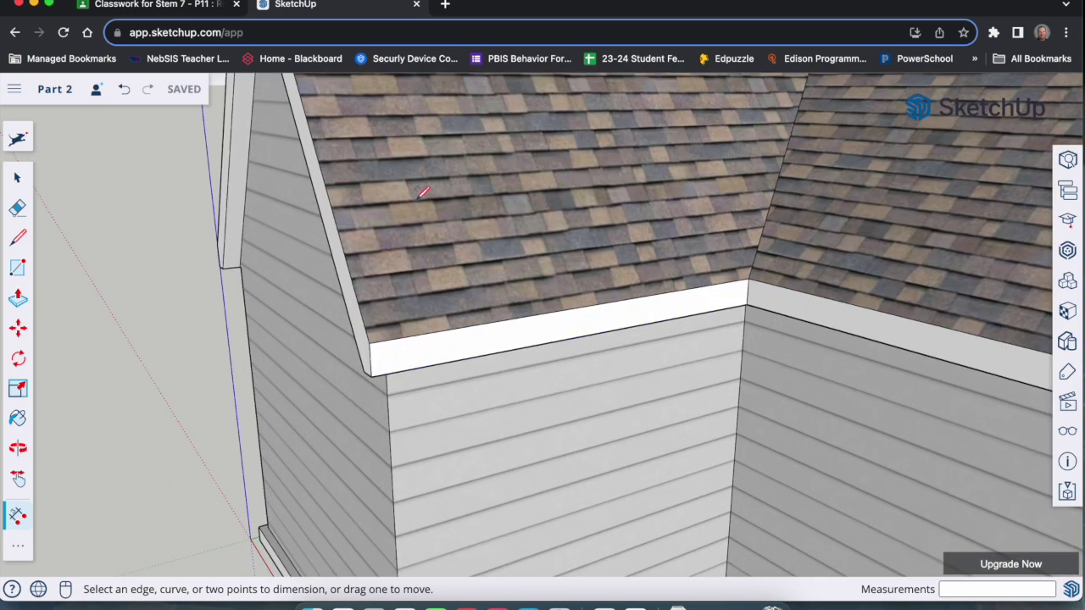
middle_drag(383, 312, 494, 137)
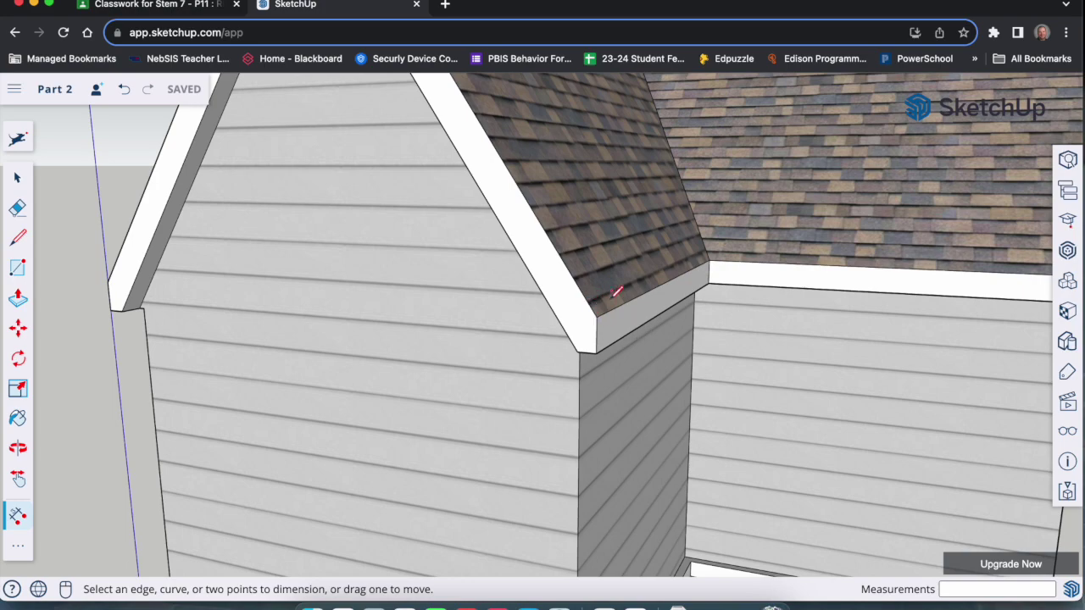
middle_drag(617, 291, 502, 259)
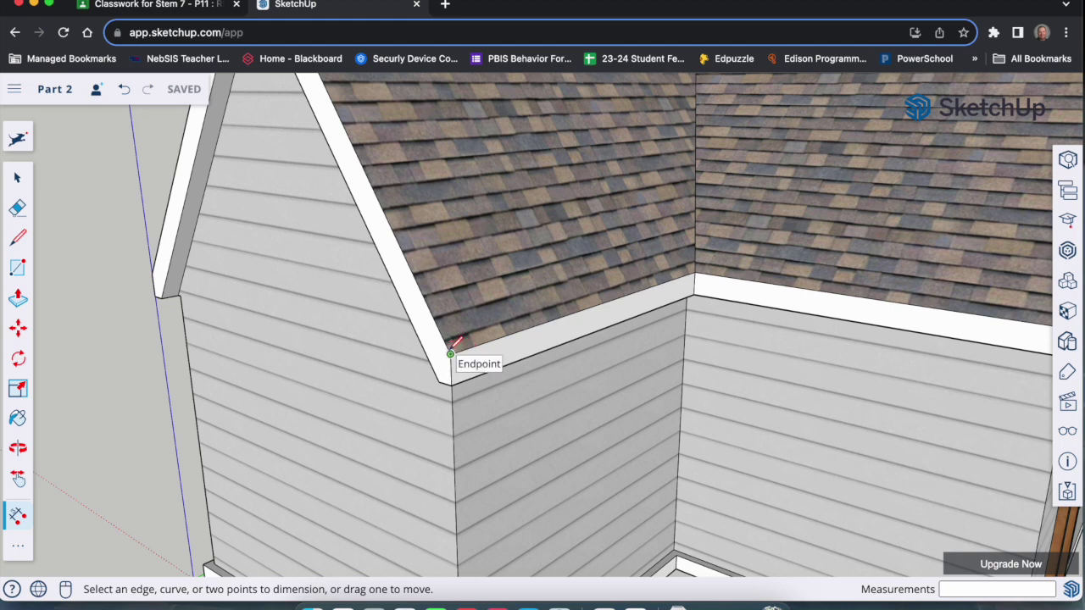
Dimension 10' from the gable's lower corner to the inner roof corner, placed above the roof.
click(450, 353)
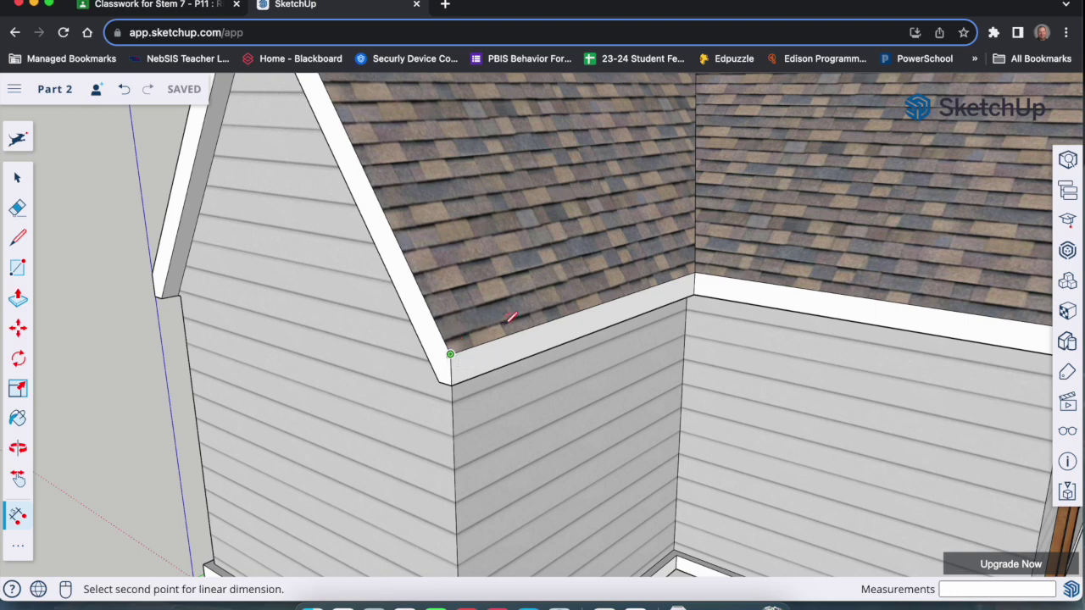
click(694, 272)
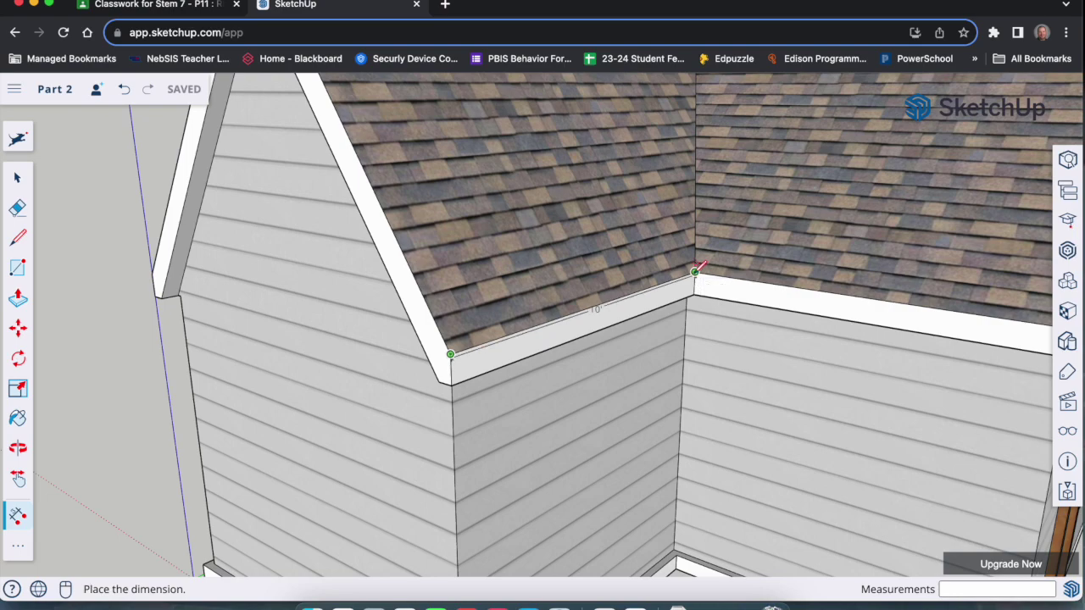
scroll(666, 310, down, 2)
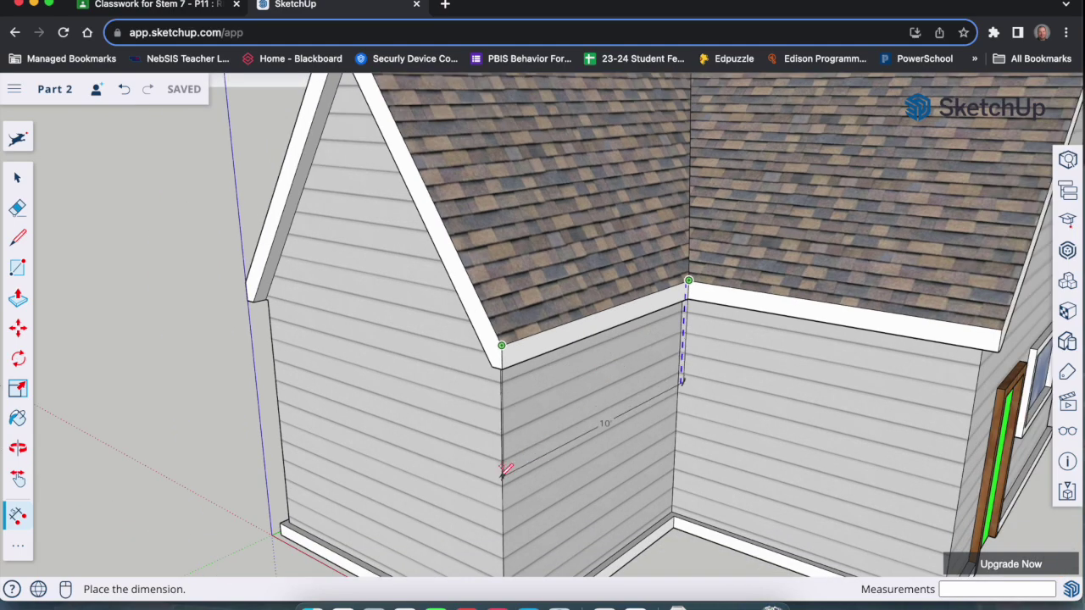
scroll(508, 467, down, 3)
middle_drag(559, 408, 568, 303)
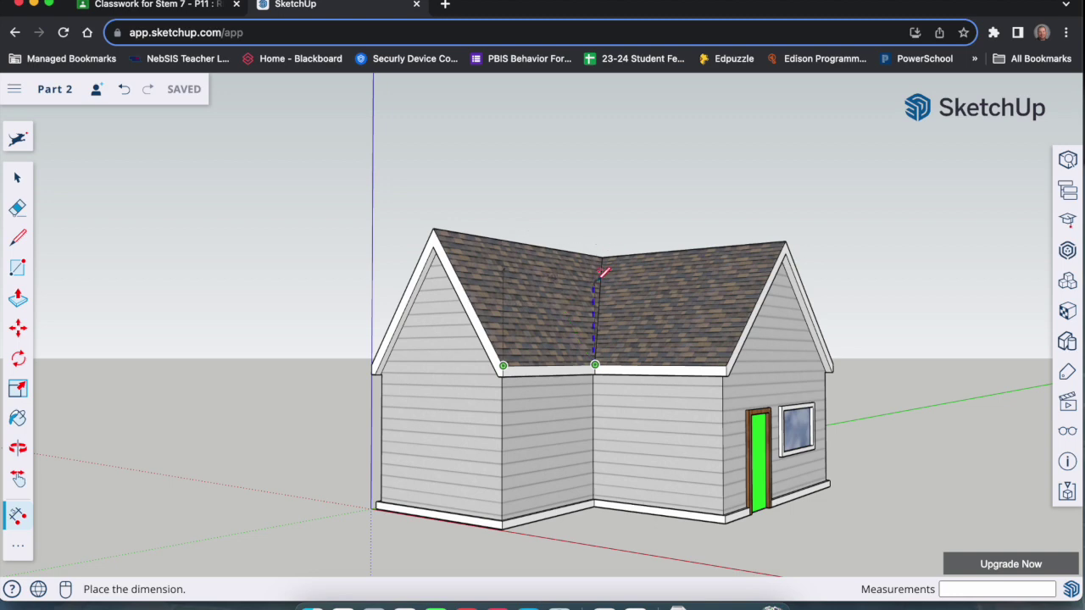
scroll(593, 207, up, 5)
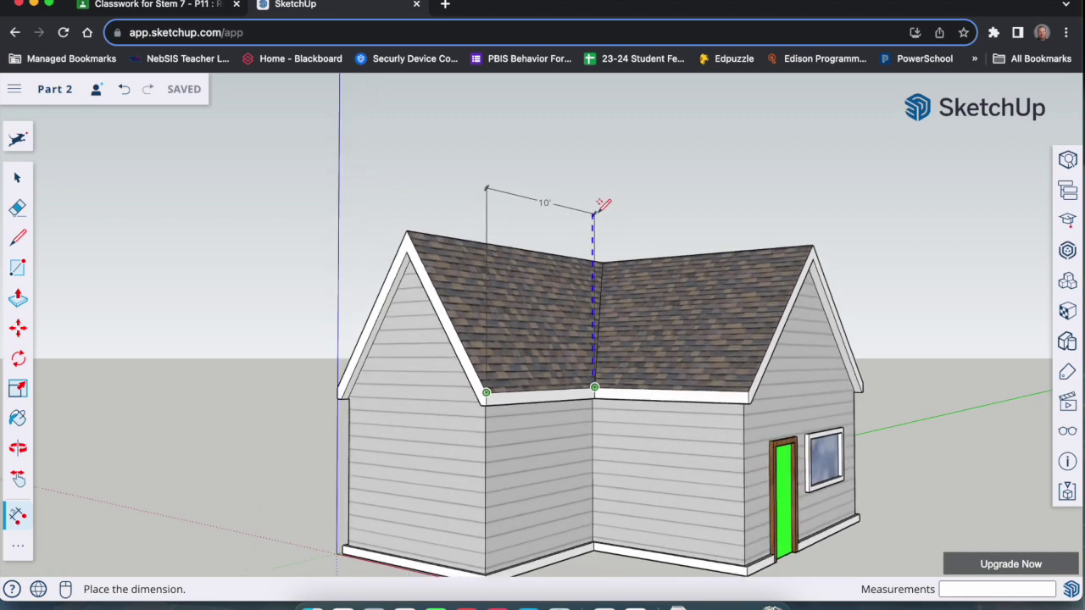
click(581, 138)
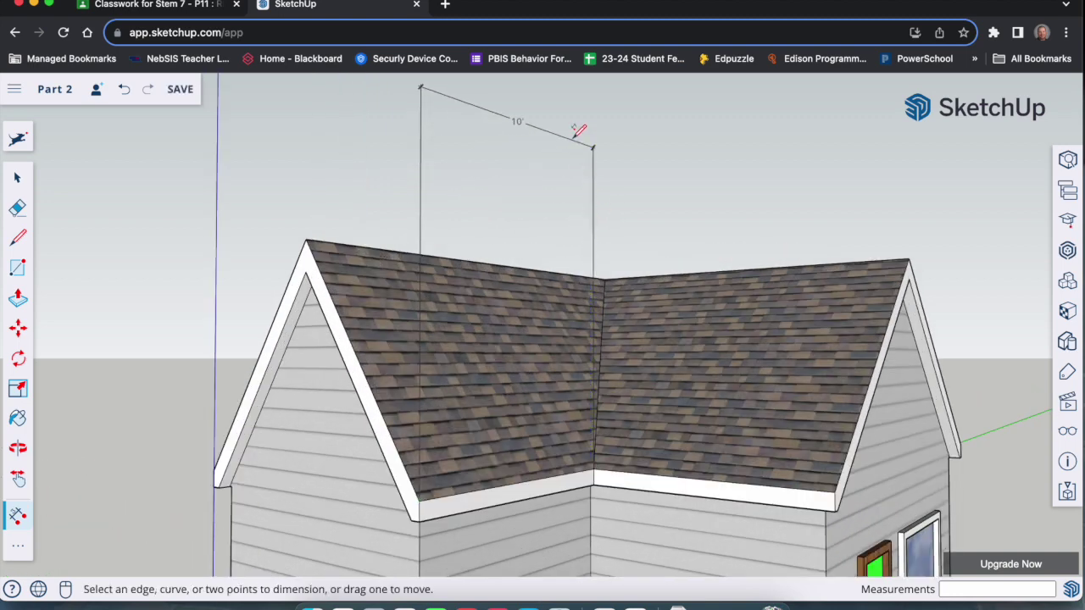
middle_drag(593, 178, 621, 280)
Dimension 10' along the eave from the roof valley corner to the outer eave corner, above the roof.
scroll(593, 211, down, 3)
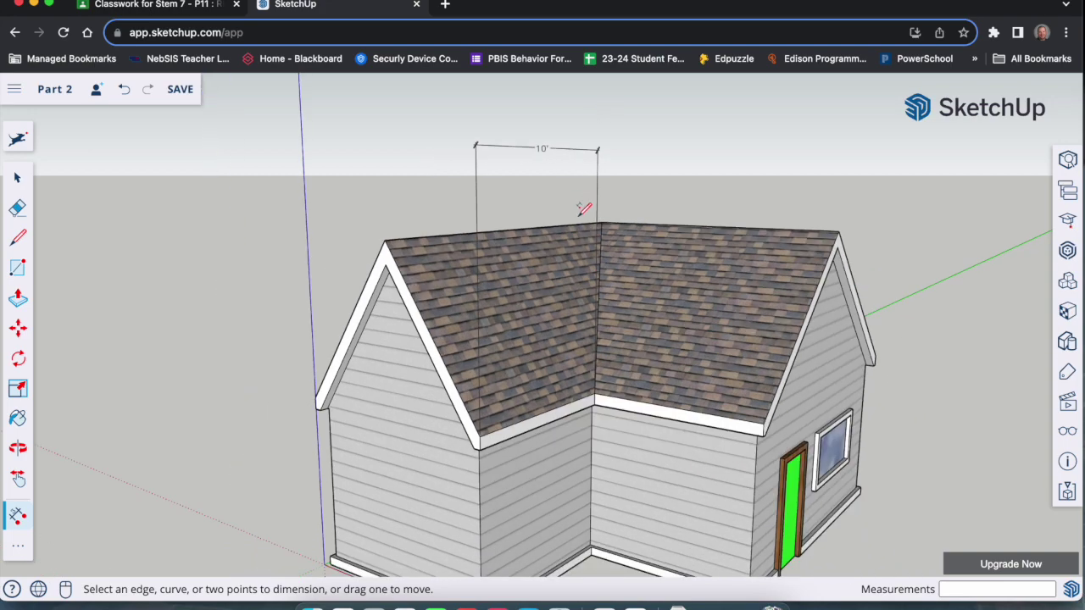
scroll(581, 211, up, 6)
scroll(583, 208, down, 8)
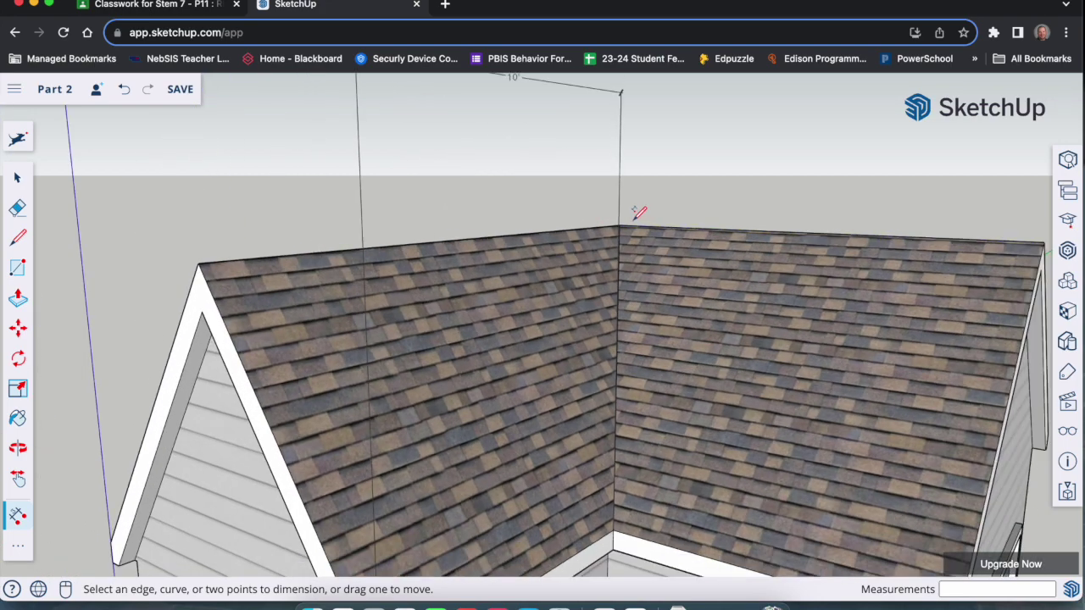
scroll(631, 103, down, 2)
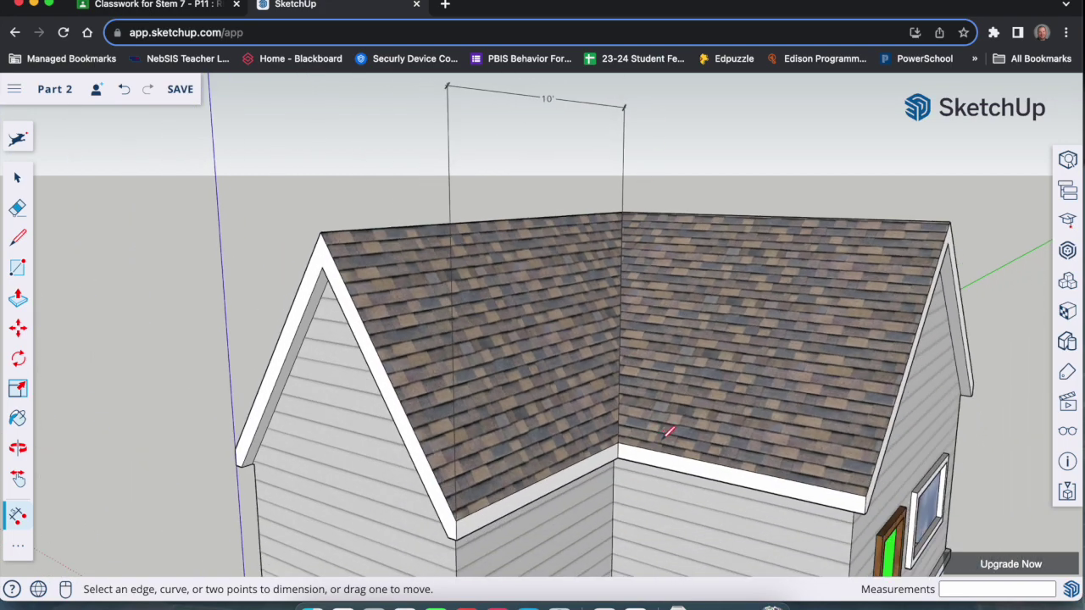
scroll(668, 433, up, 5)
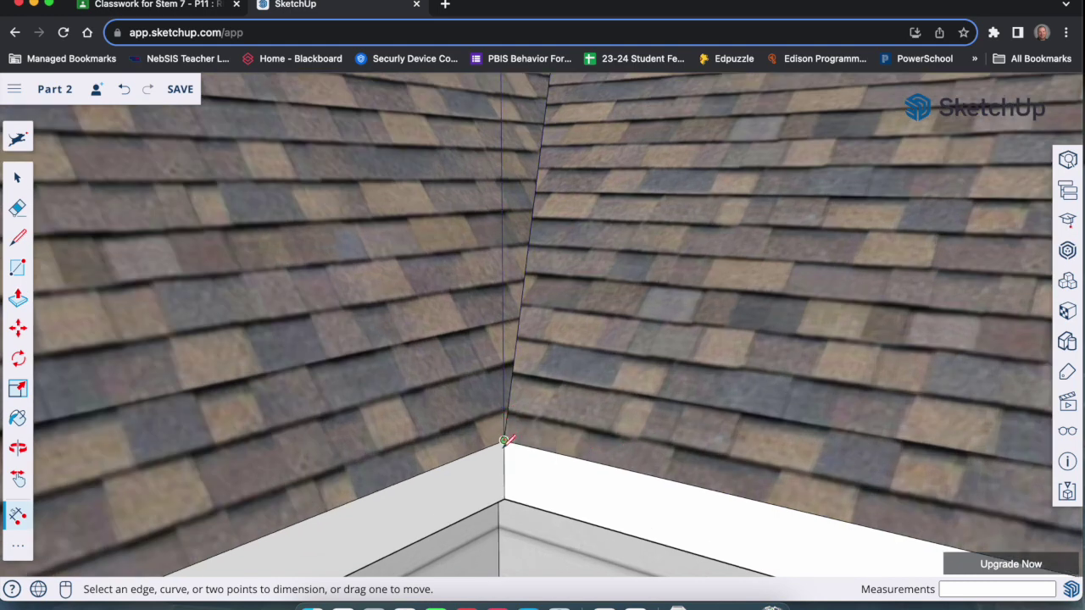
click(505, 440)
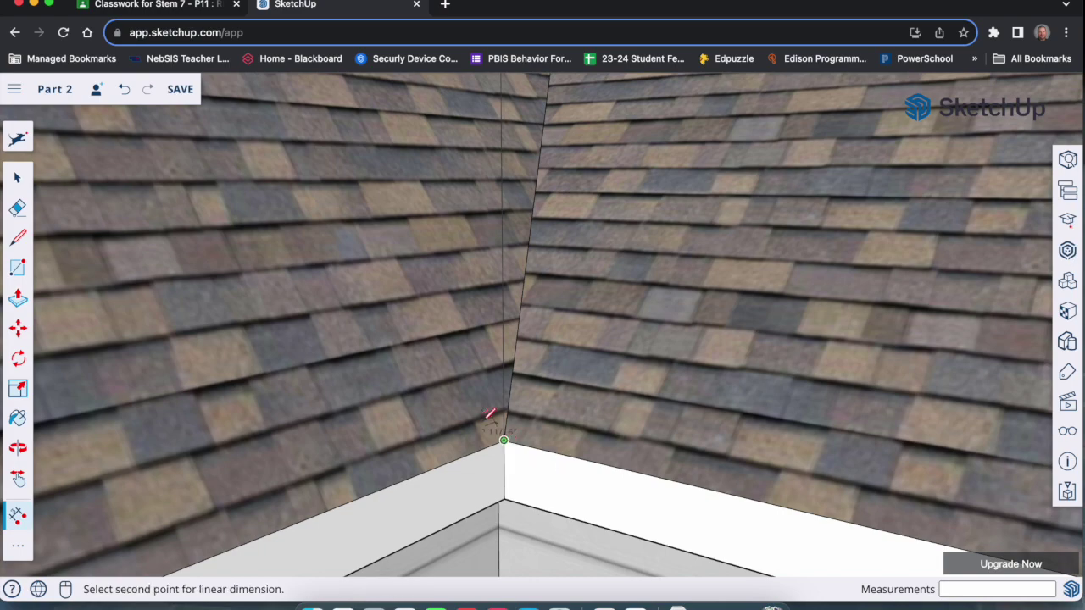
scroll(424, 407, down, 6)
scroll(191, 397, down, 2)
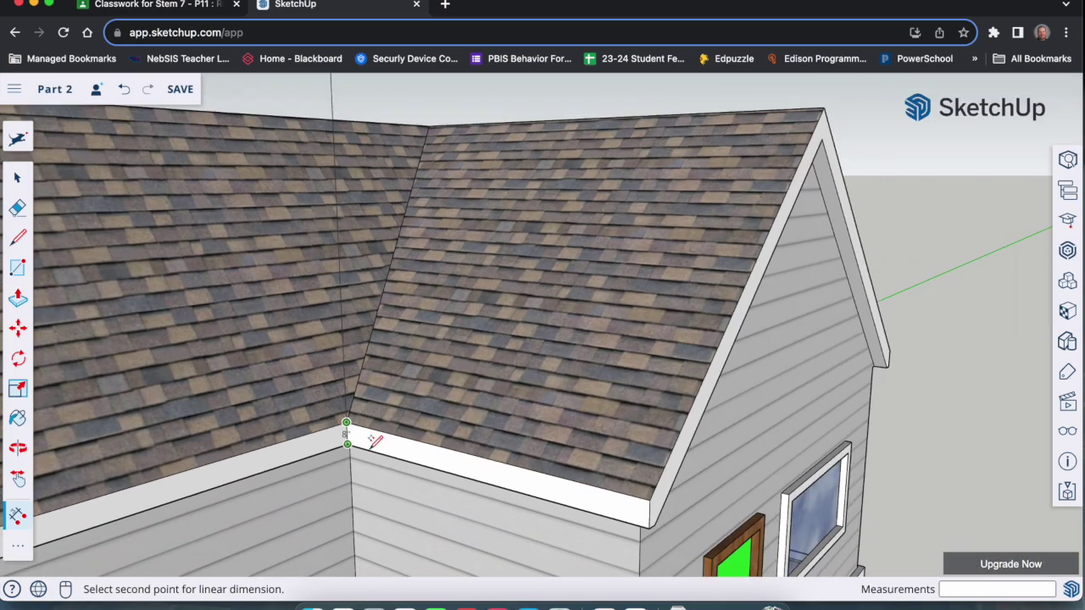
click(650, 500)
scroll(655, 497, down, 3)
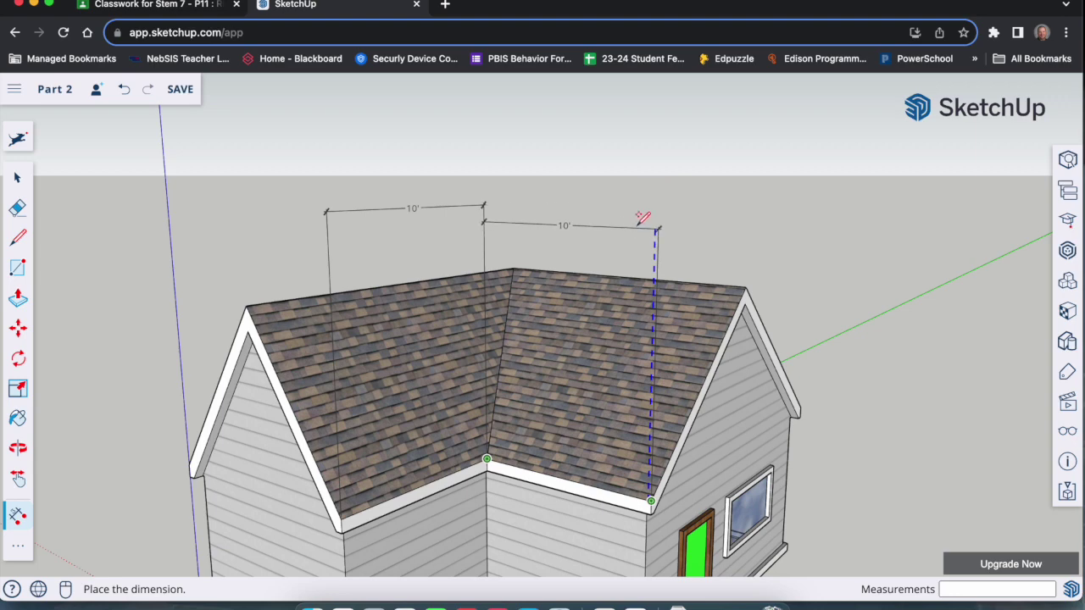
click(642, 196)
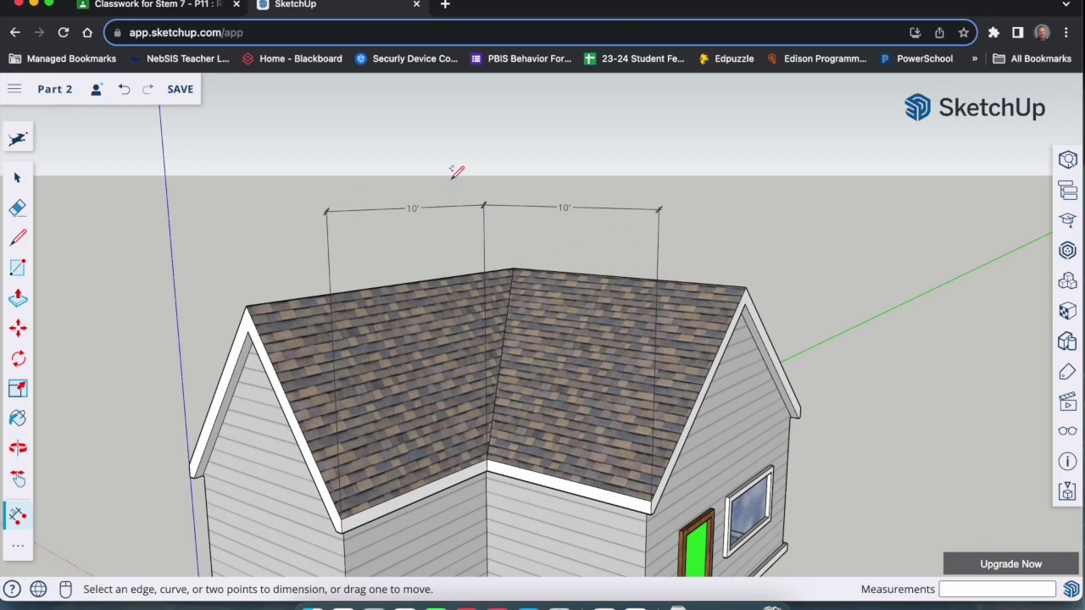
Add 20' and 22' eave-to-eave dimensions placed above the roof.
middle_drag(726, 442, 624, 460)
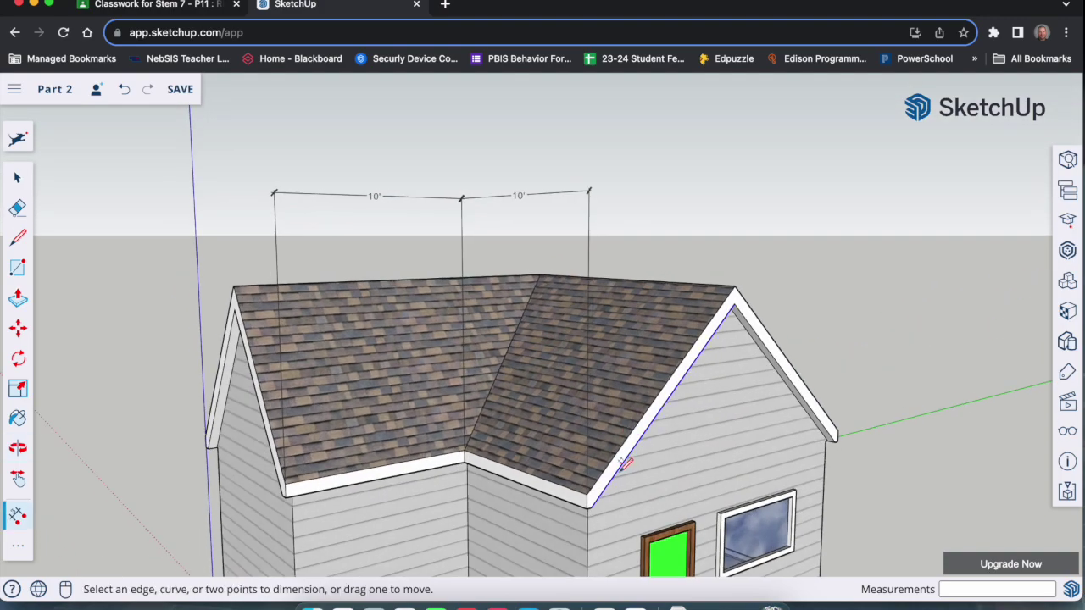
scroll(637, 479, up, 5)
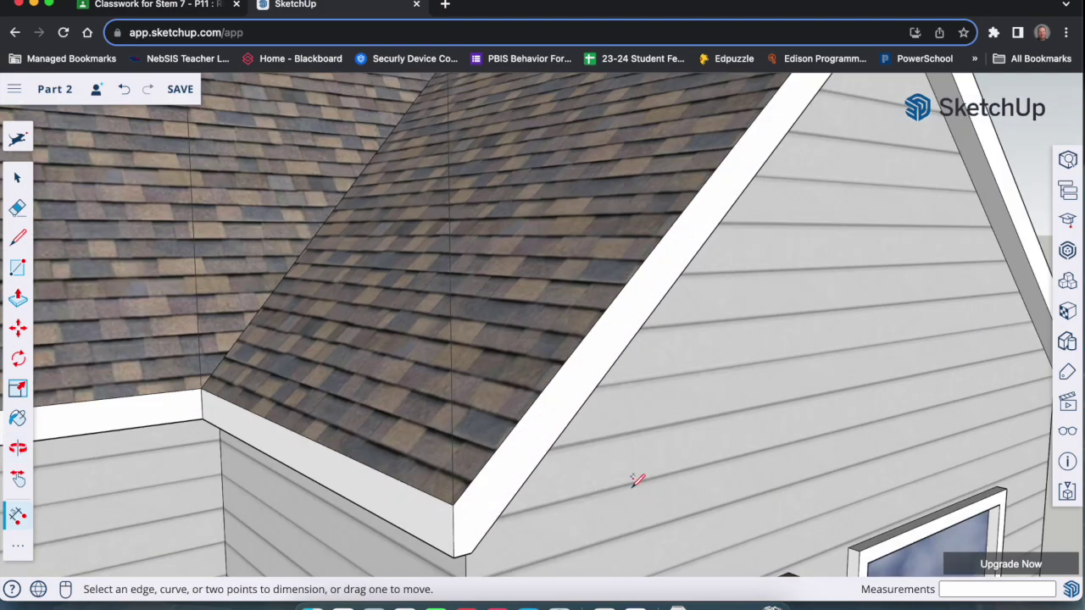
click(453, 504)
scroll(376, 488, down, 10)
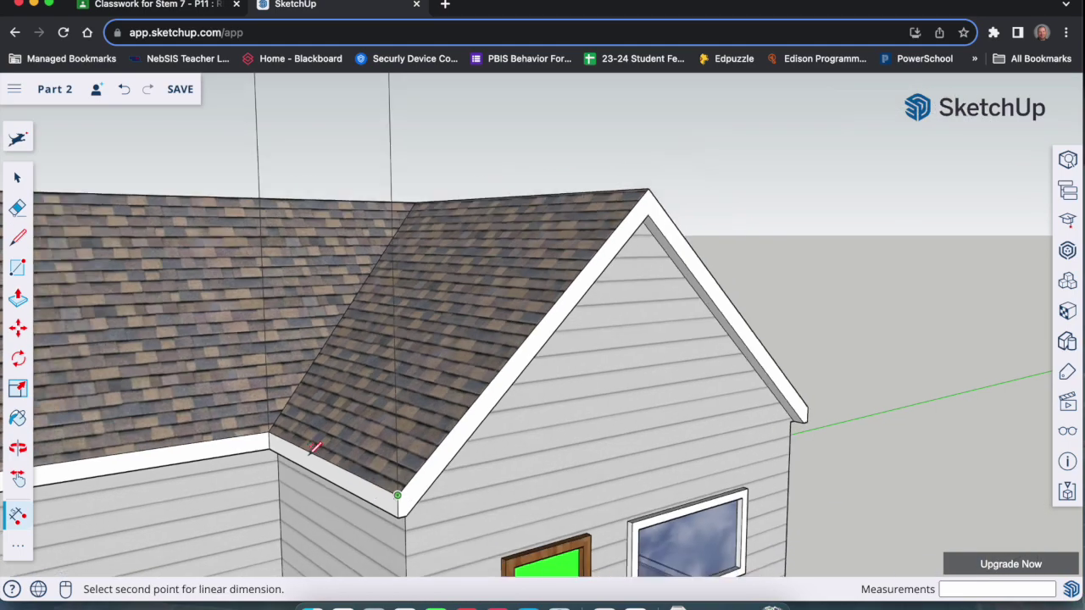
scroll(839, 397, up, 10)
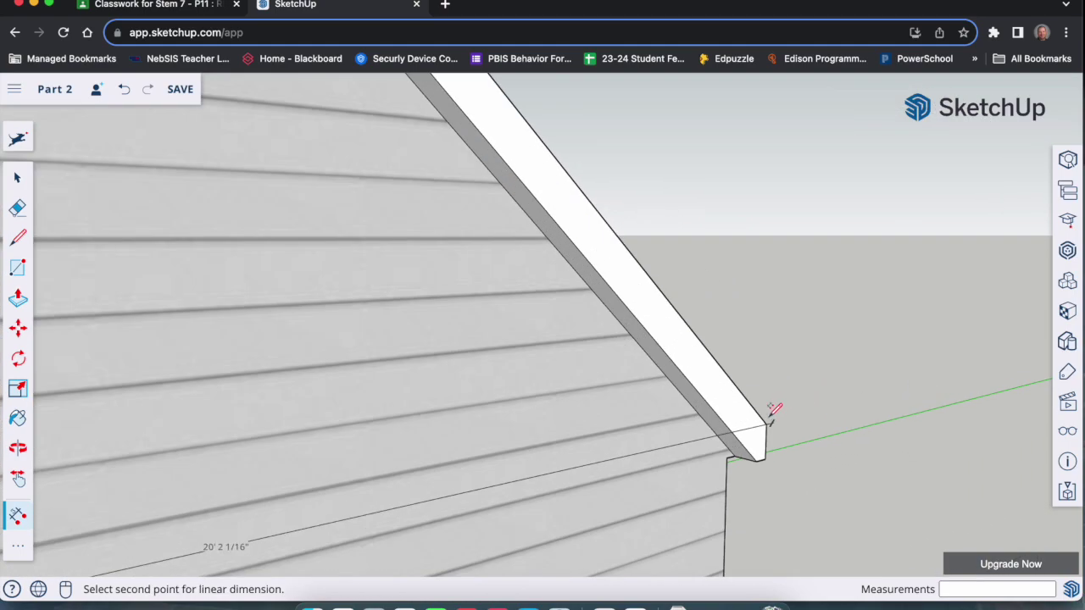
middle_drag(770, 414, 406, 431)
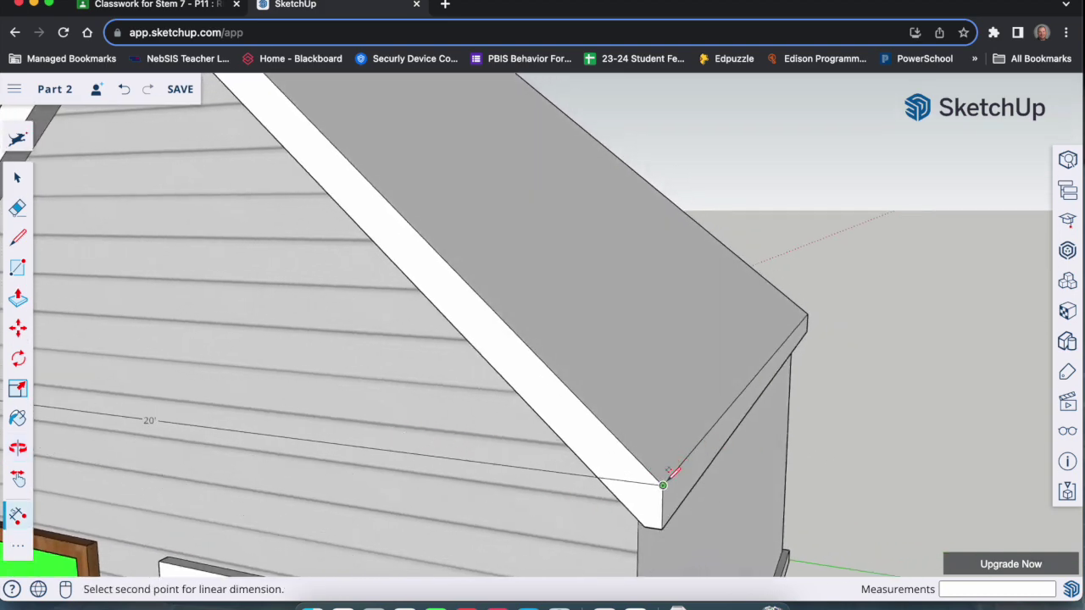
click(664, 485)
scroll(663, 485, down, 5)
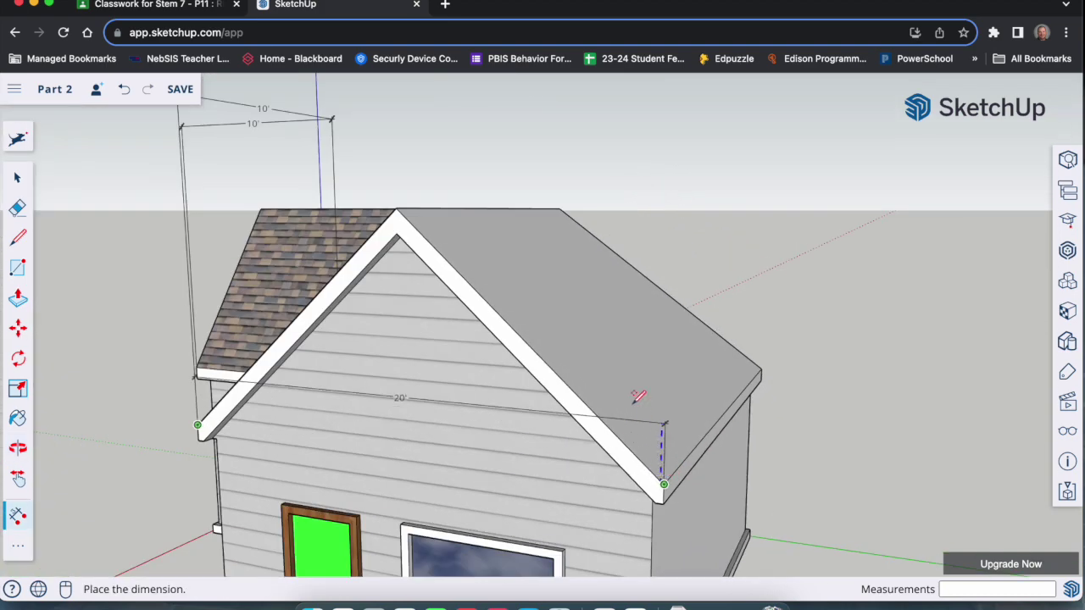
middle_drag(605, 175, 649, 218)
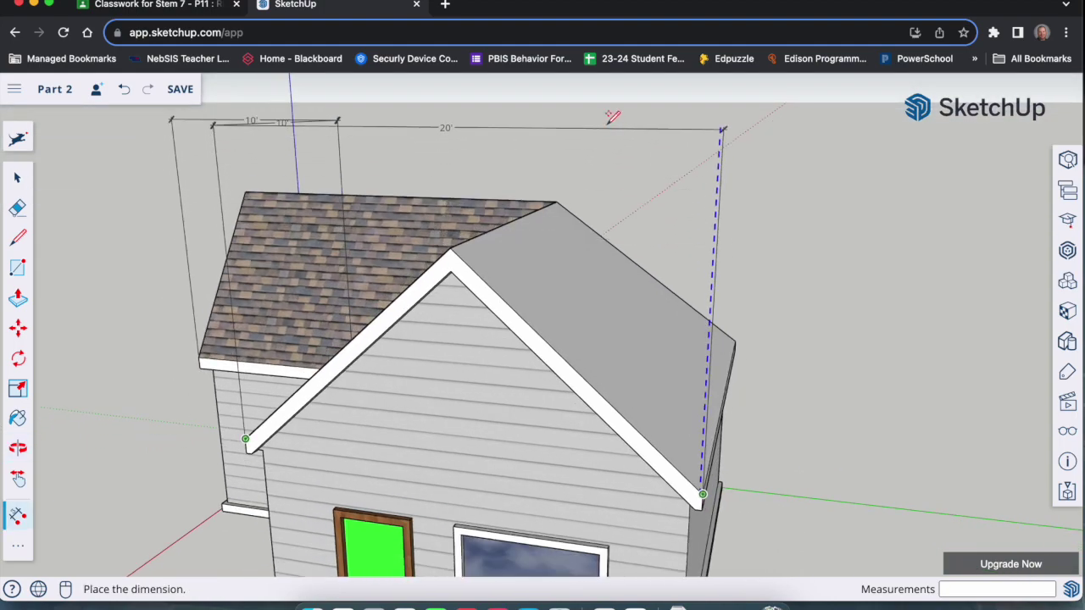
click(611, 117)
middle_drag(568, 248, 298, 306)
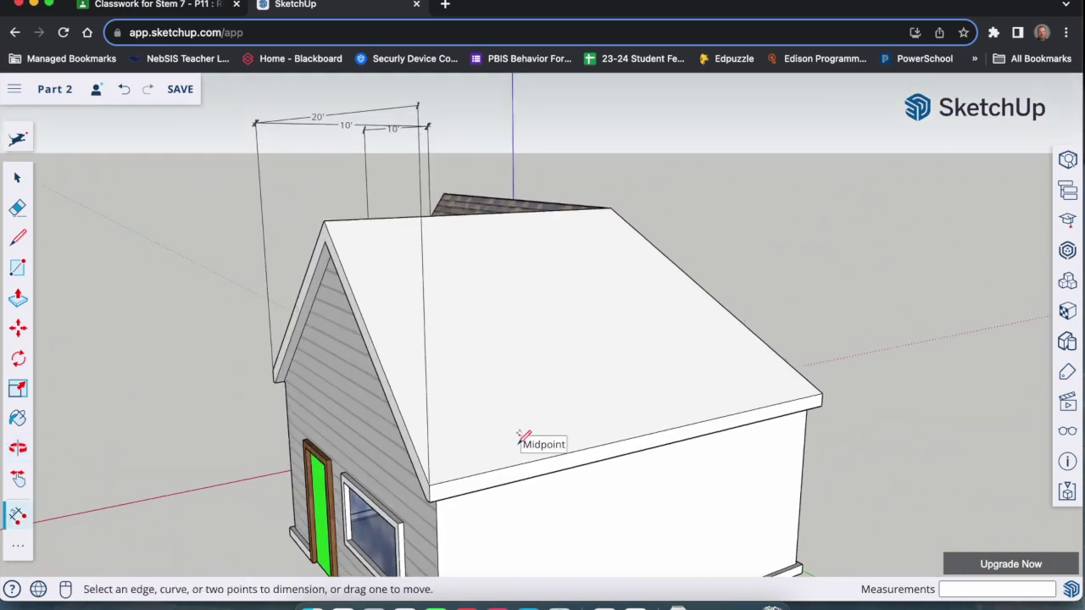
click(430, 484)
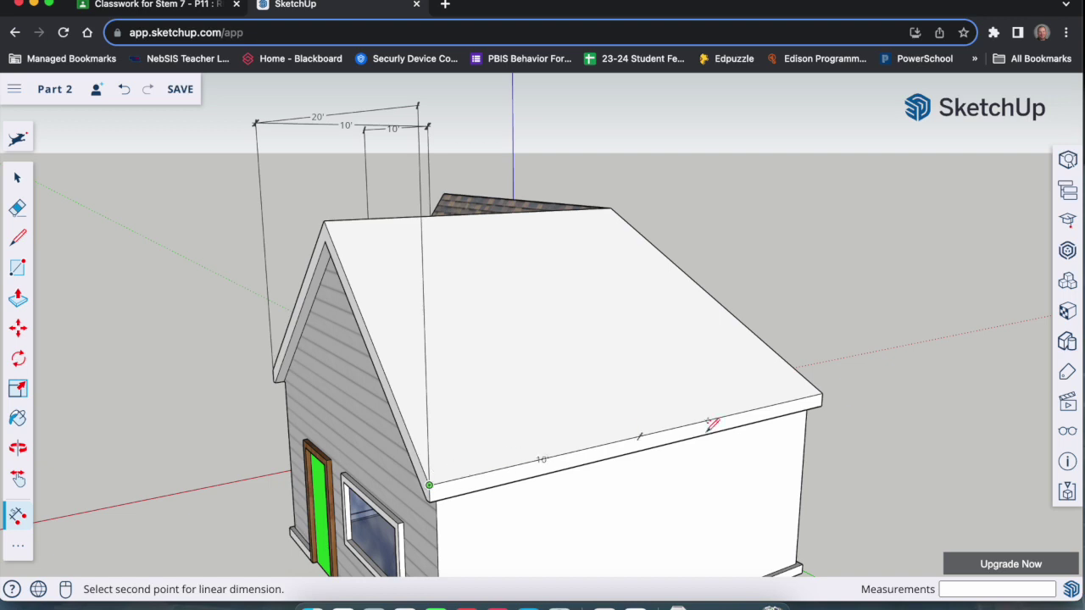
click(822, 394)
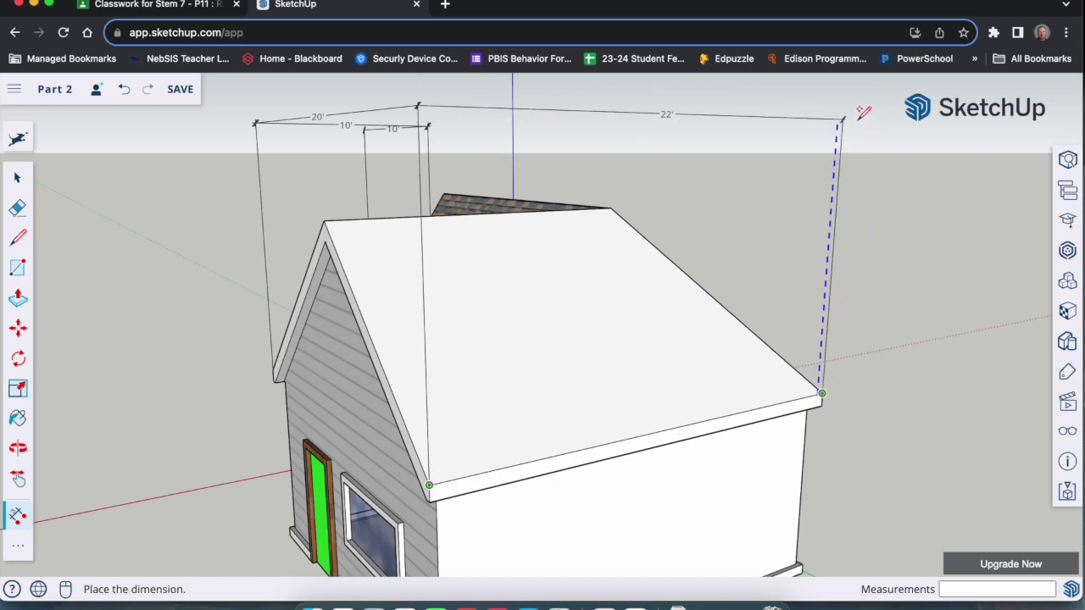
click(853, 117)
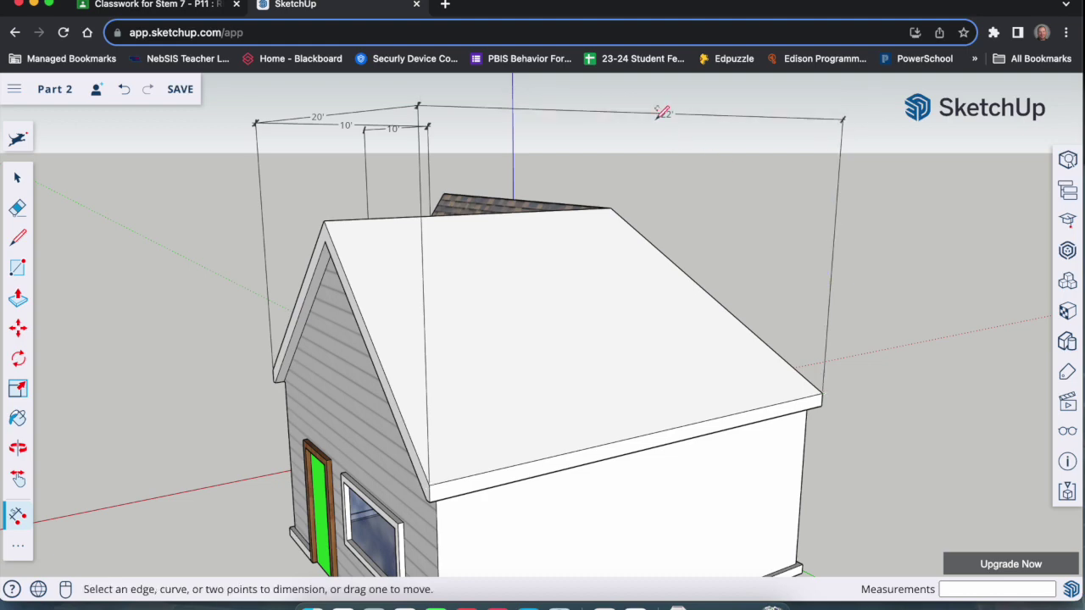
Add a 30' dimension across the hip roof's near and far corners, above the roof.
middle_drag(875, 477, 380, 475)
scroll(480, 403, up, 3)
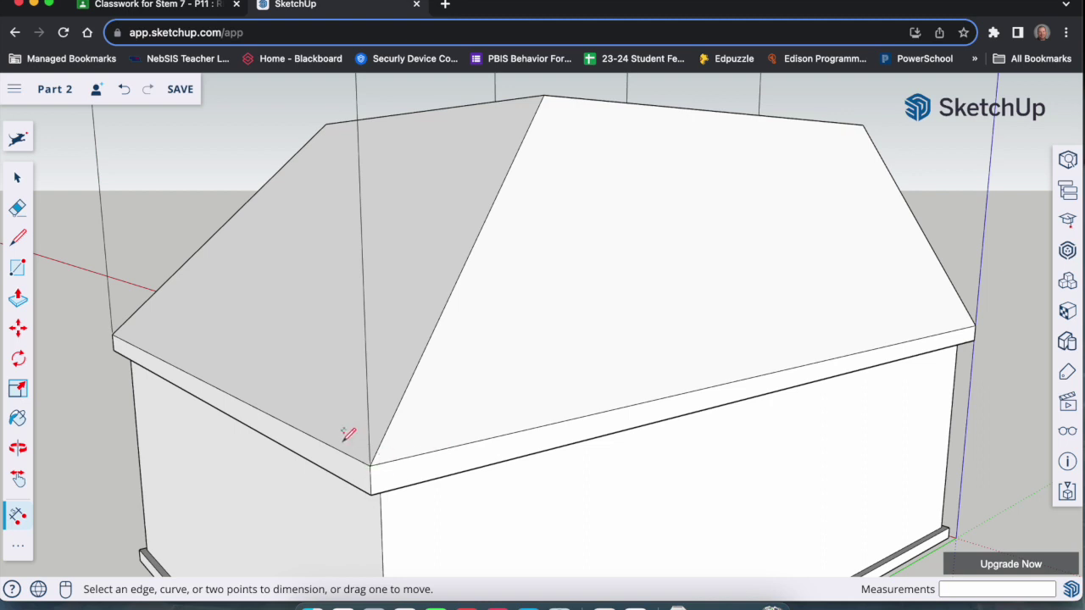
click(369, 463)
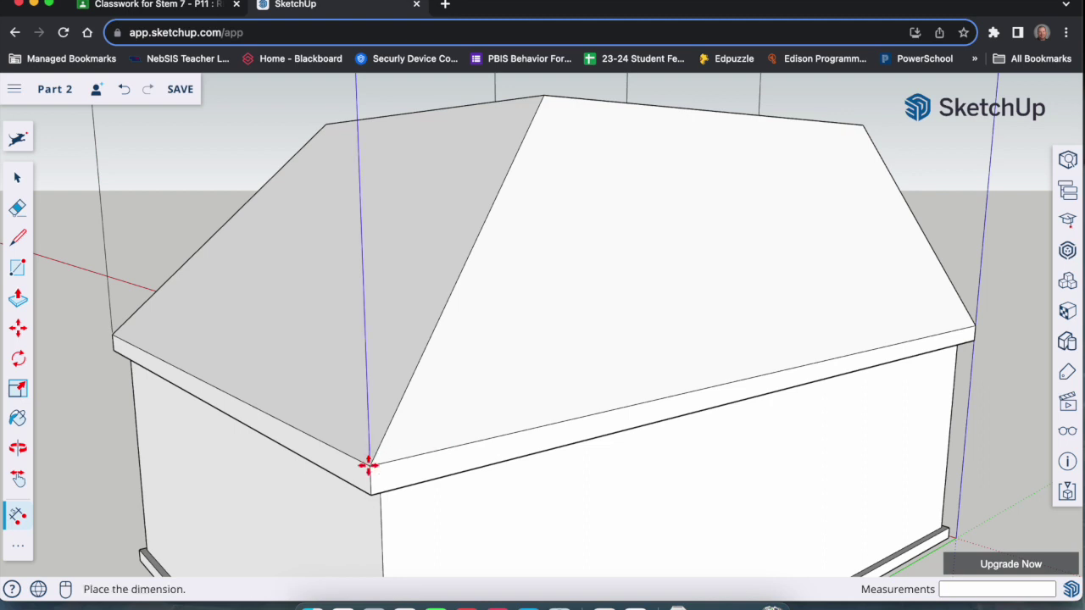
key(Escape)
click(369, 465)
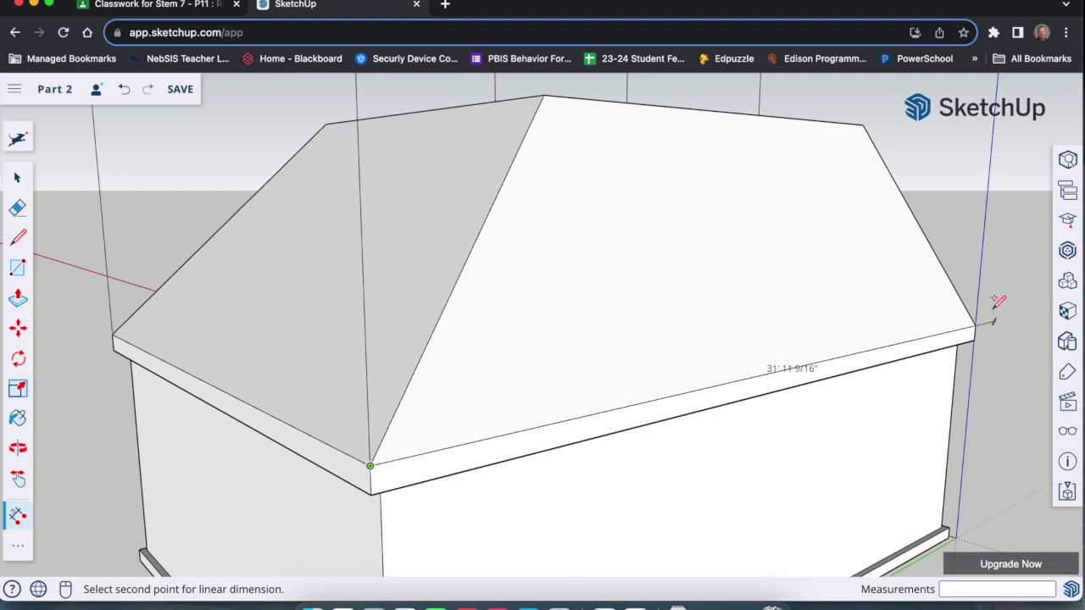
scroll(993, 304, up, 5)
click(959, 339)
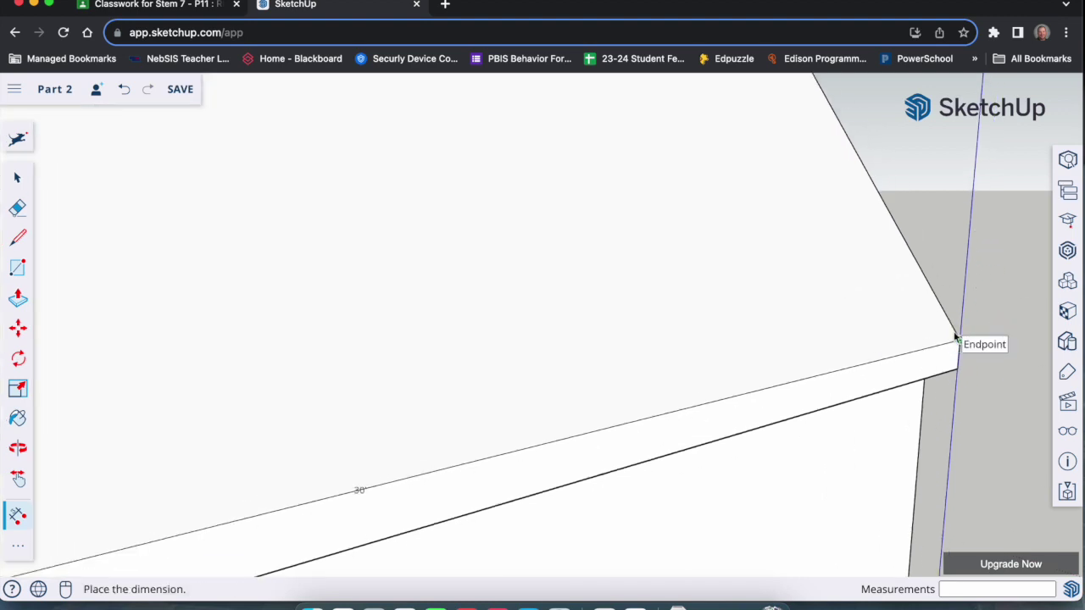
scroll(963, 346, down, 5)
scroll(971, 357, down, 1)
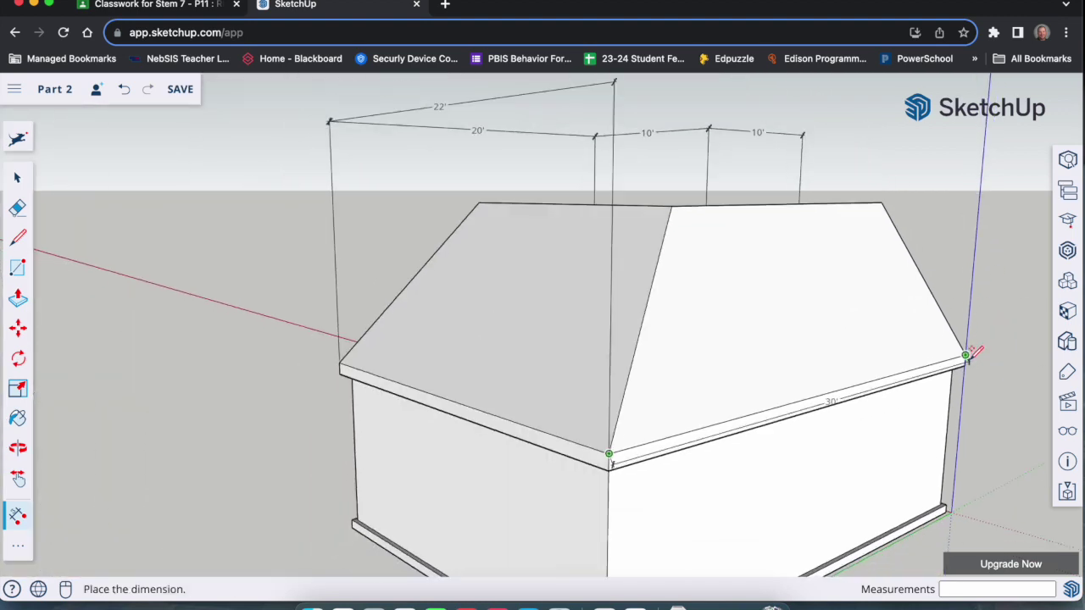
click(1001, 119)
Add a 12' dimension between the gable's fascia corners, placed above the house.
middle_drag(635, 220, 240, 302)
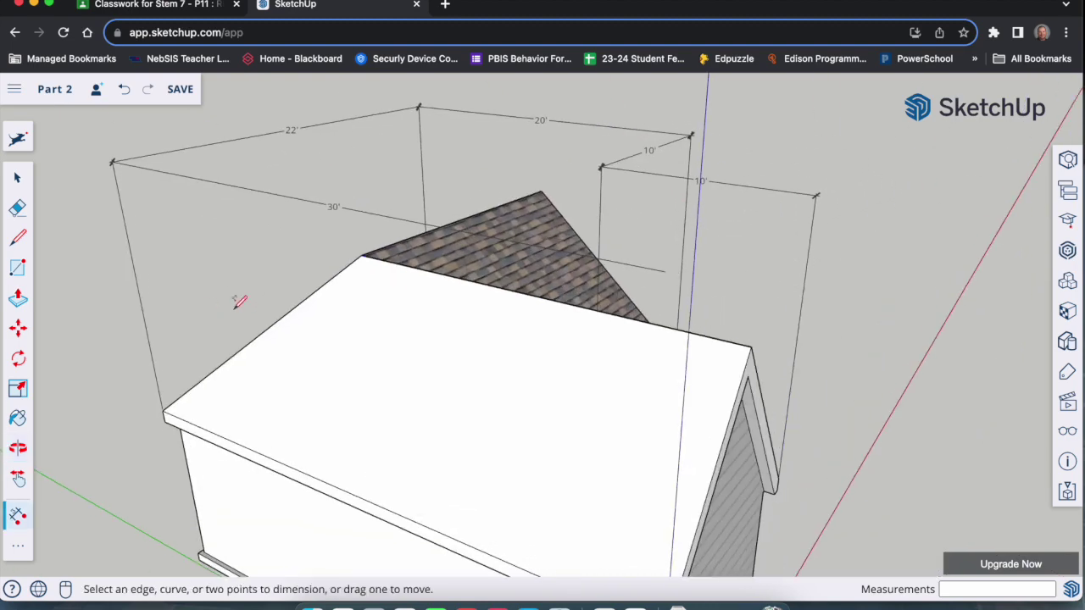
middle_drag(760, 356, 679, 303)
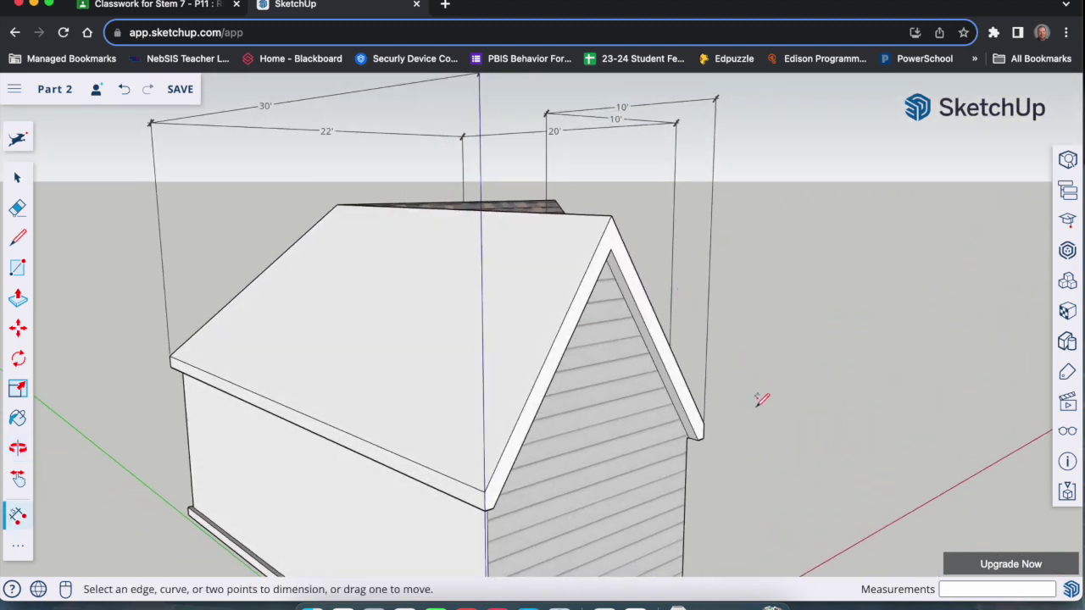
scroll(703, 418, up, 3)
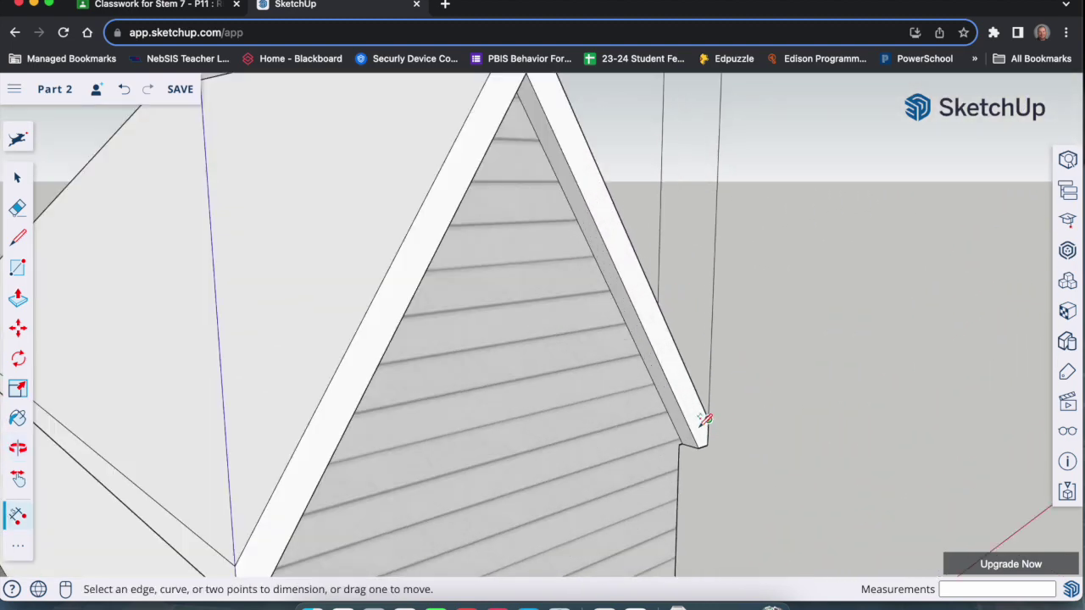
scroll(703, 419, up, 3)
scroll(734, 448, down, 2)
scroll(986, 347, up, 1)
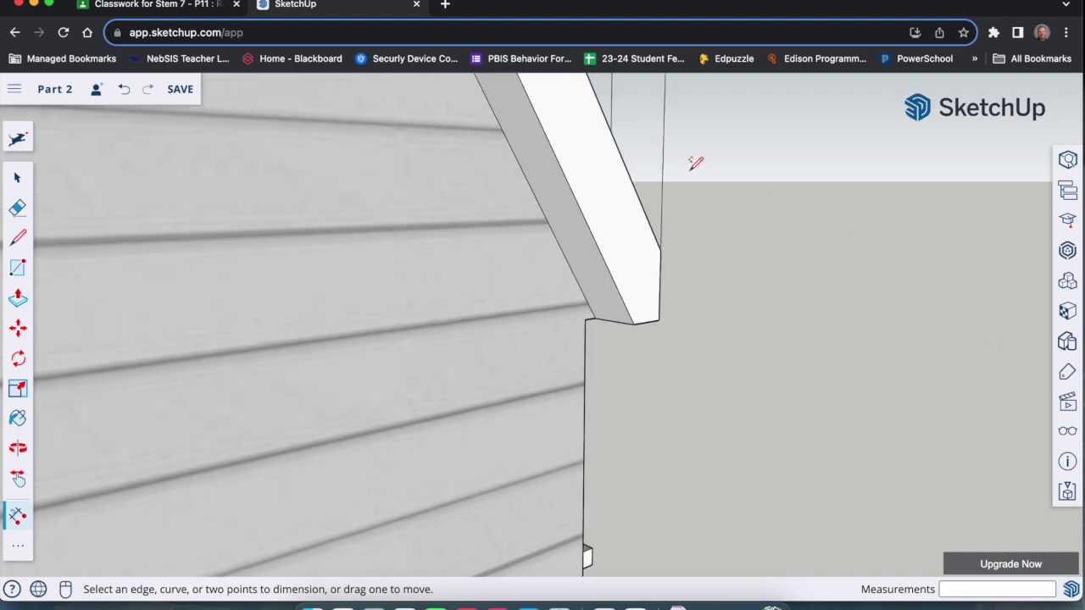
middle_drag(666, 247, 334, 339)
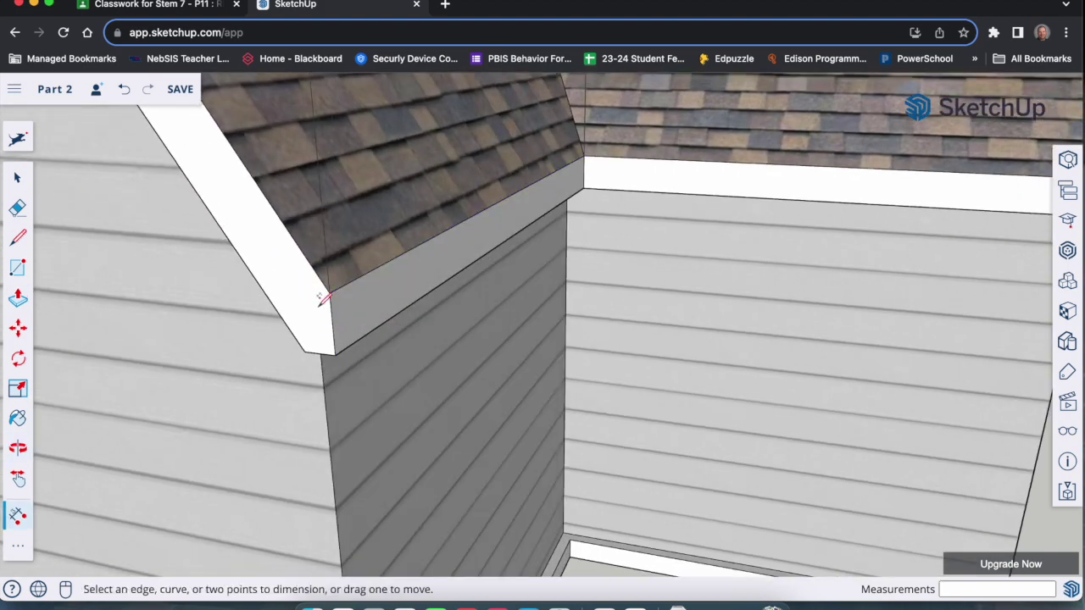
click(332, 301)
scroll(497, 322, down, 5)
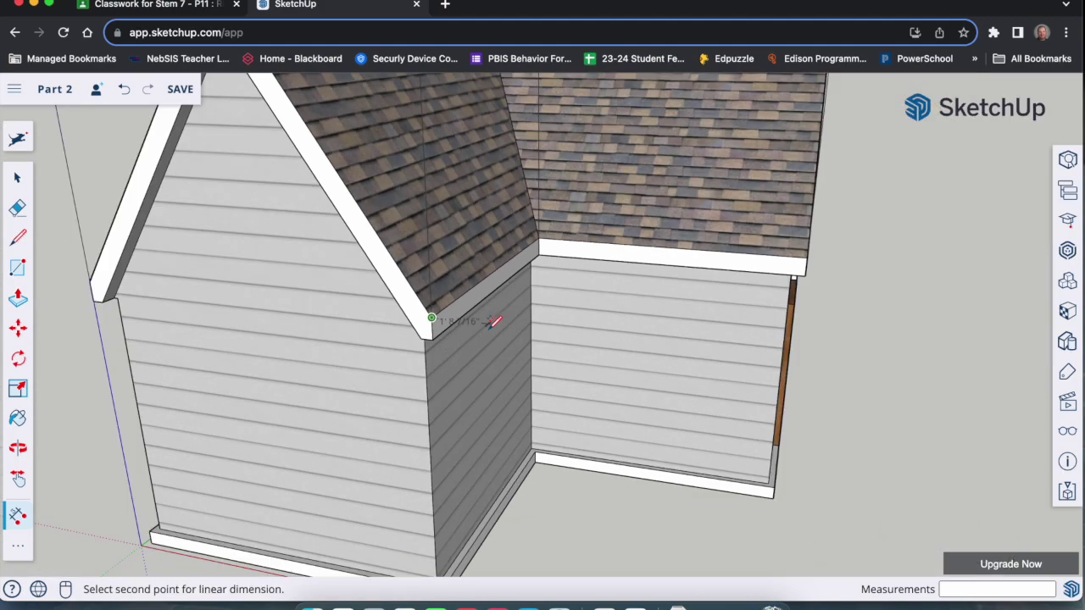
scroll(280, 254, down, 2)
scroll(92, 269, up, 8)
scroll(606, 286, down, 2)
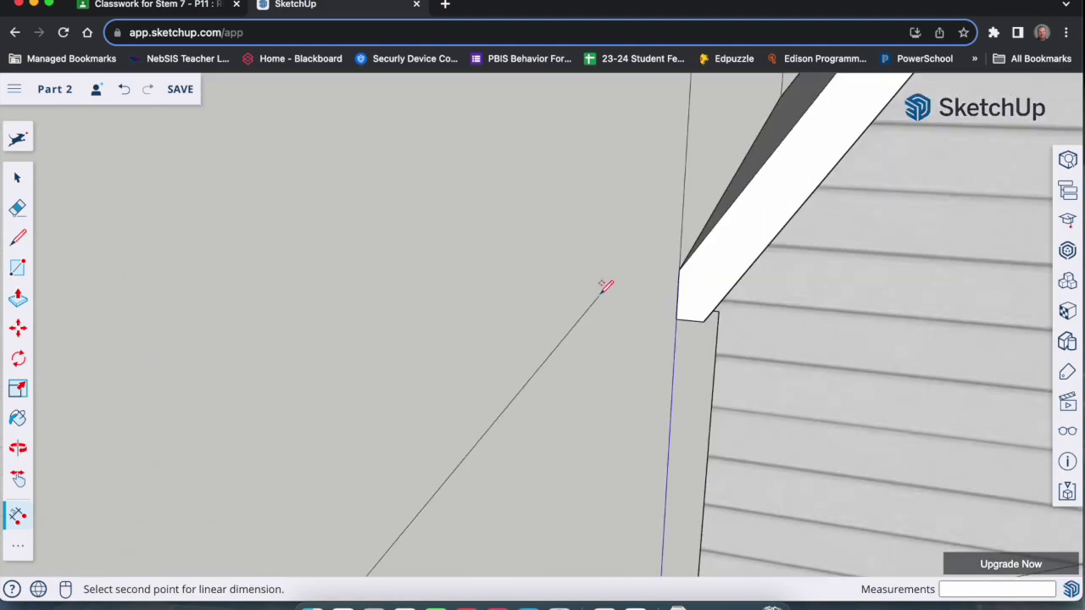
scroll(605, 286, down, 1)
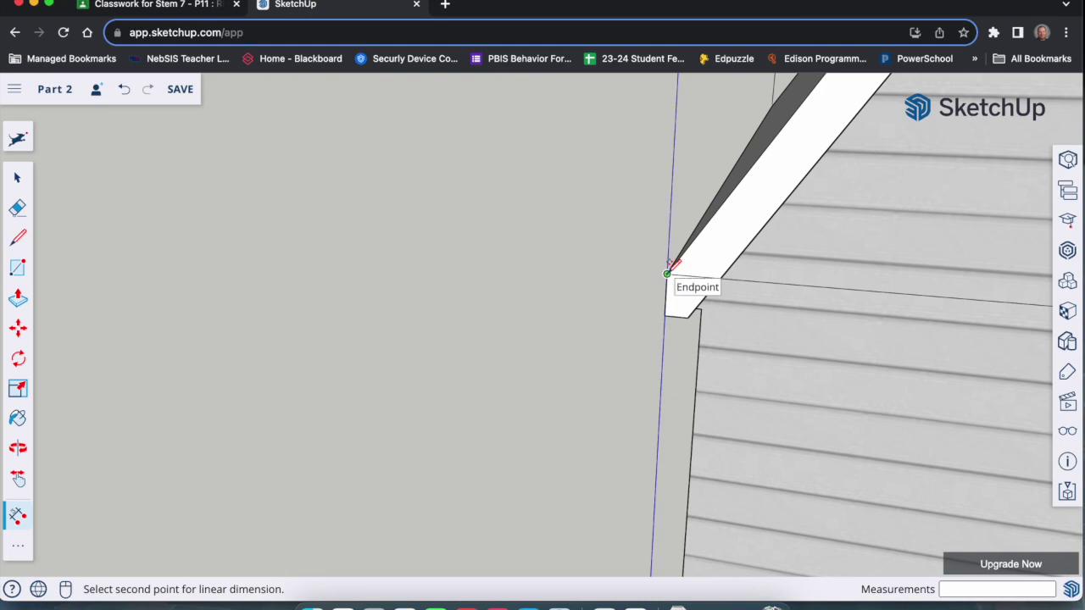
click(667, 273)
scroll(653, 296, down, 5)
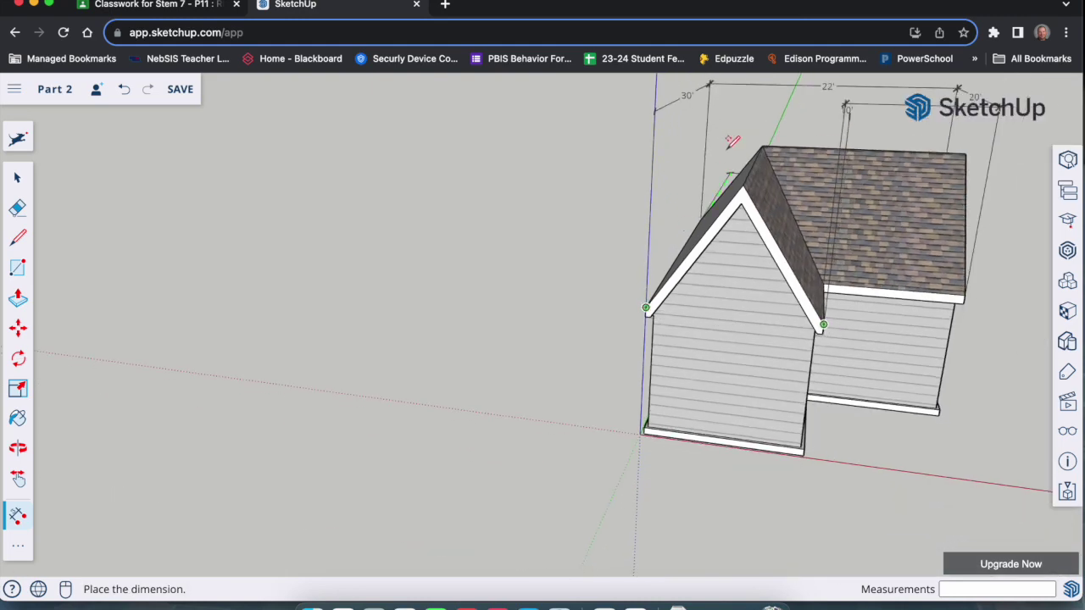
click(661, 94)
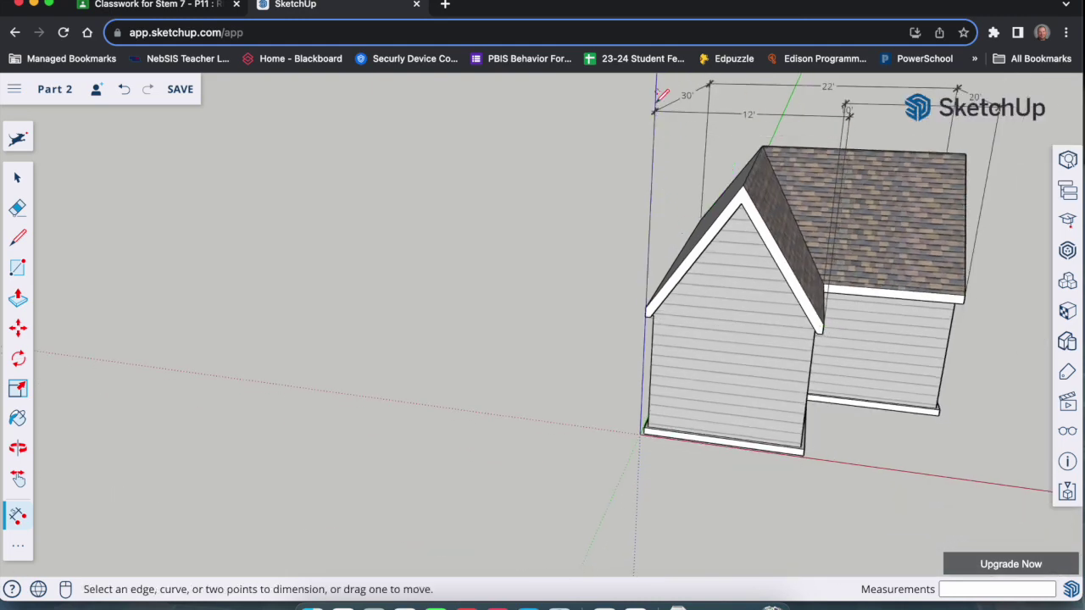
Orbit the view around to a frontal angle of the house.
key(o)
drag(928, 273, 814, 477)
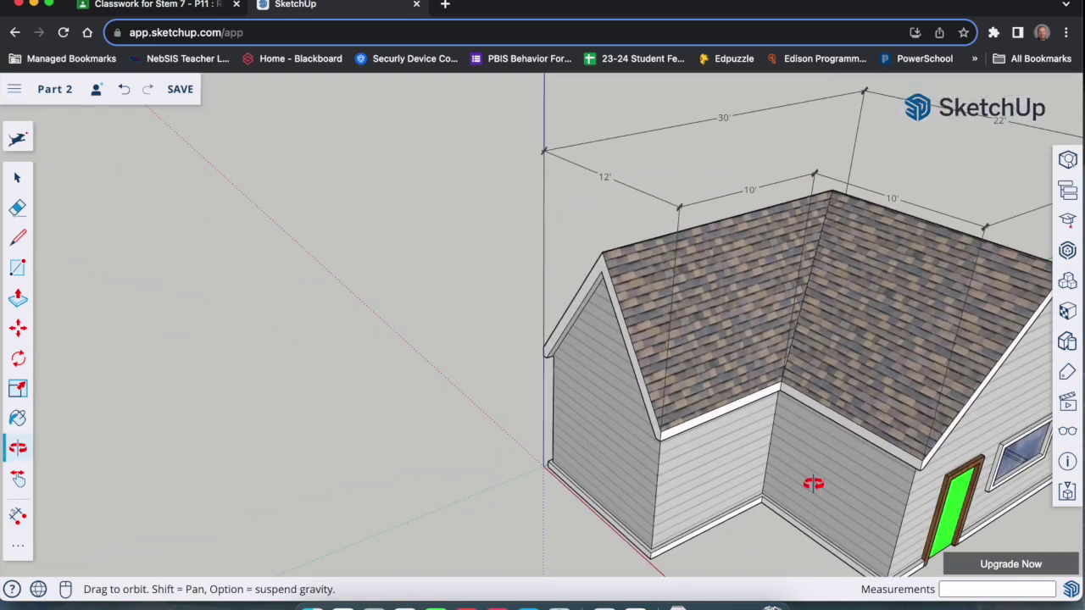
key(d)
scroll(331, 297, down, 3)
scroll(607, 411, up, 3)
middle_drag(607, 410, 644, 398)
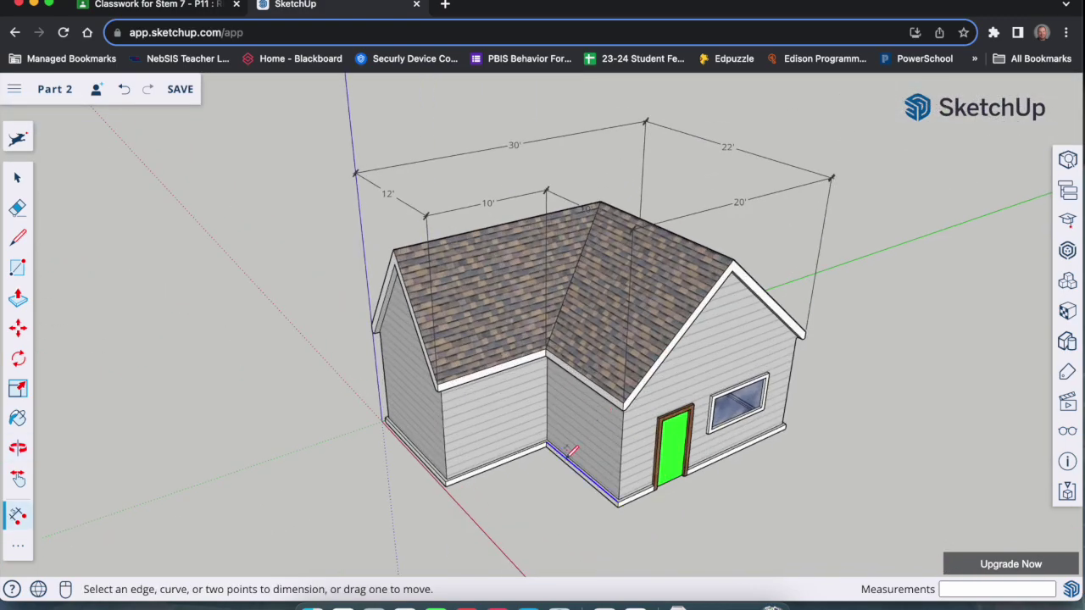
key(o)
drag(644, 398, 581, 402)
key(d)
scroll(549, 296, up, 2)
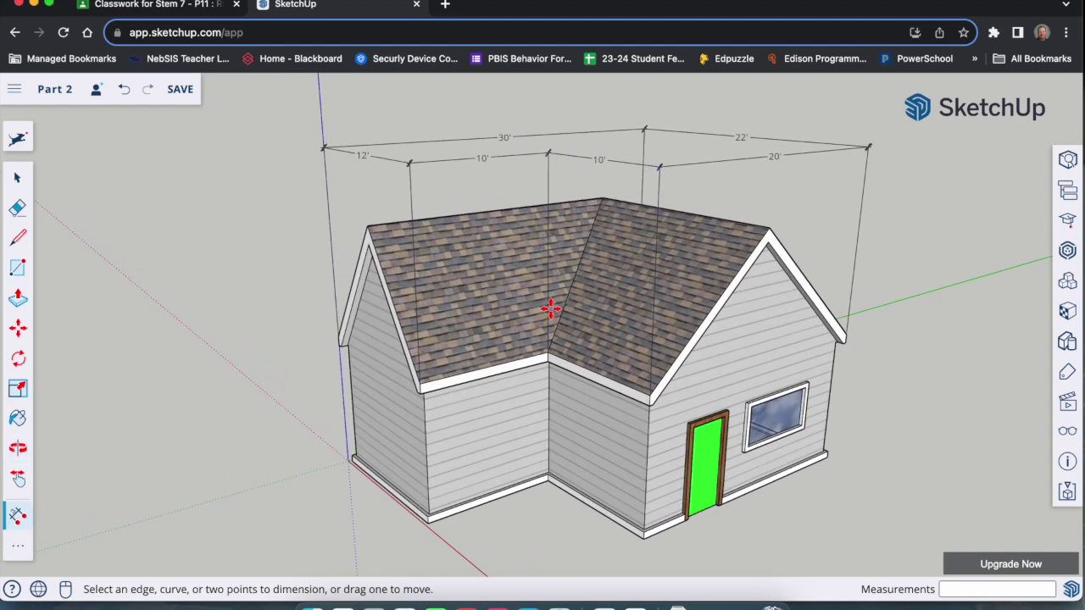
key(o)
mouse_move(552, 308)
mouse_down()
mouse_move(589, 315)
mouse_move(529, 315)
mouse_move(557, 283)
mouse_move(538, 285)
mouse_move(539, 319)
mouse_move(551, 296)
mouse_up()
key(d)
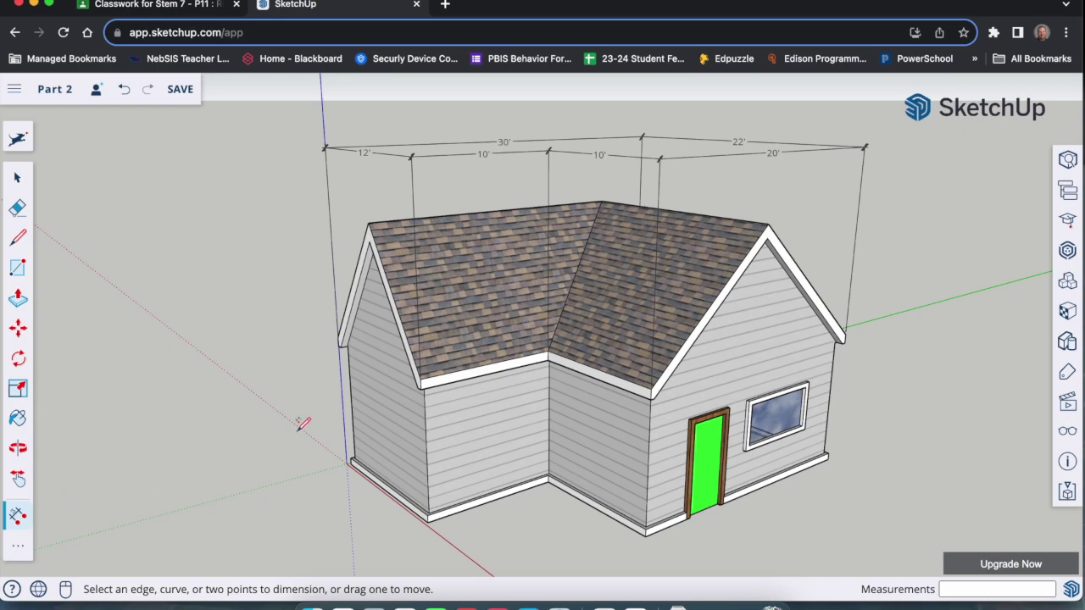
Move the 10', roof and 12' dimensions down to new, tidier offsets.
click(604, 155)
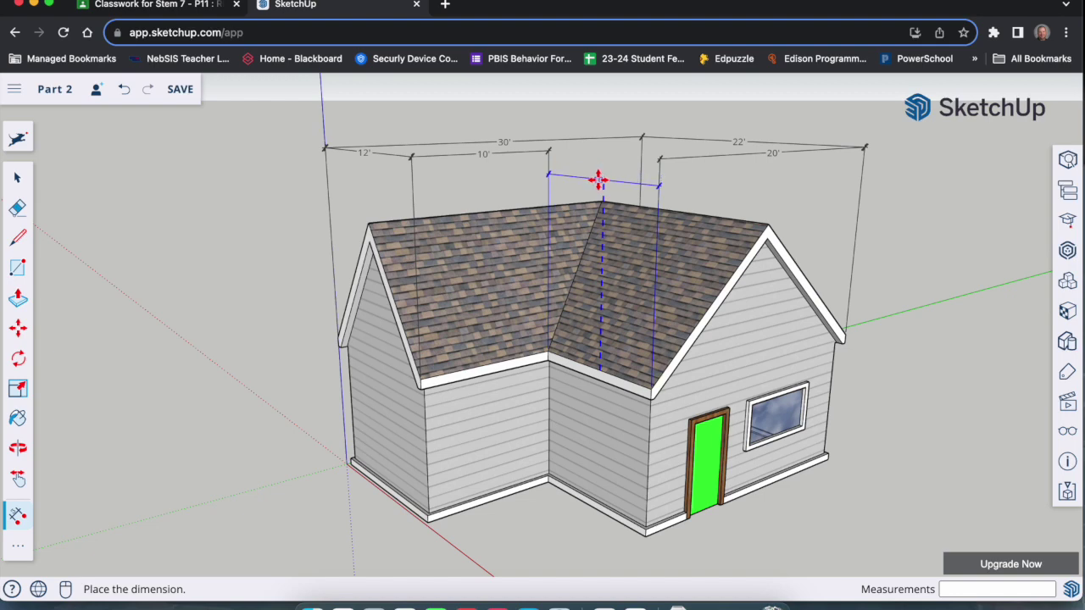
click(598, 180)
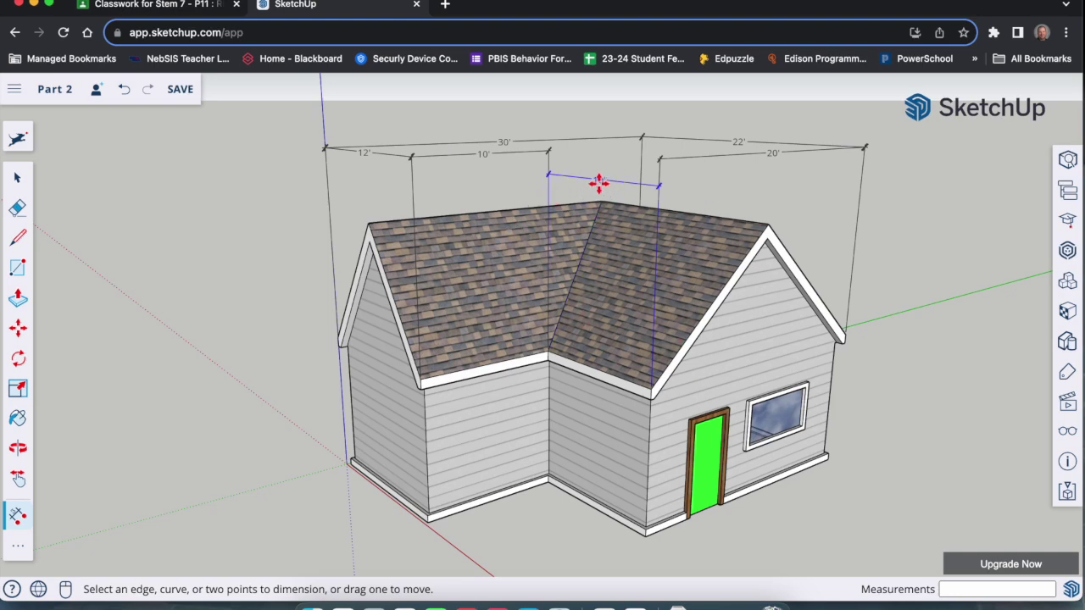
click(479, 150)
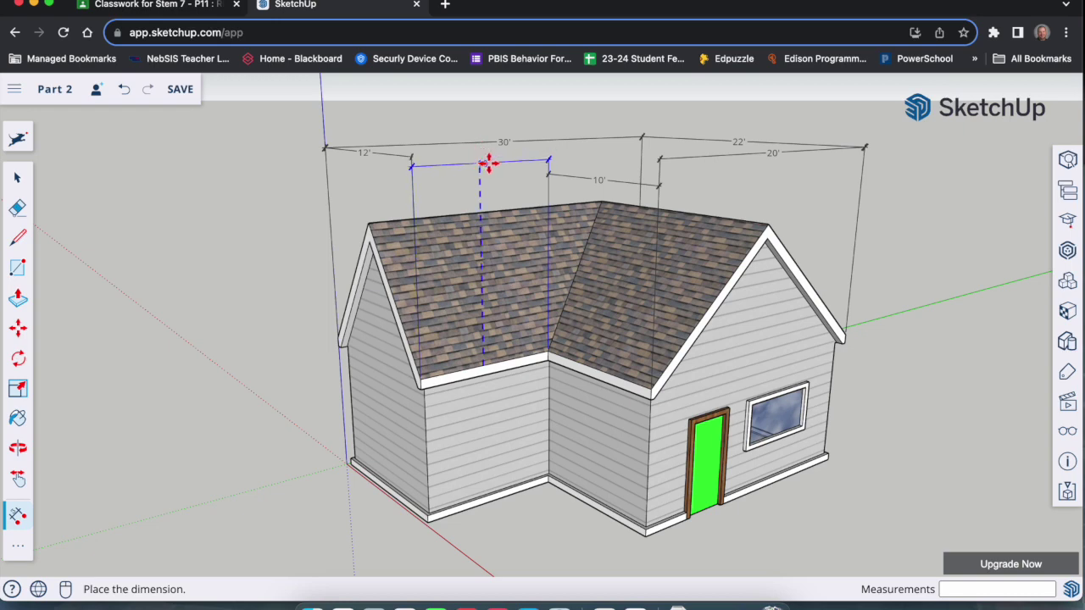
click(492, 175)
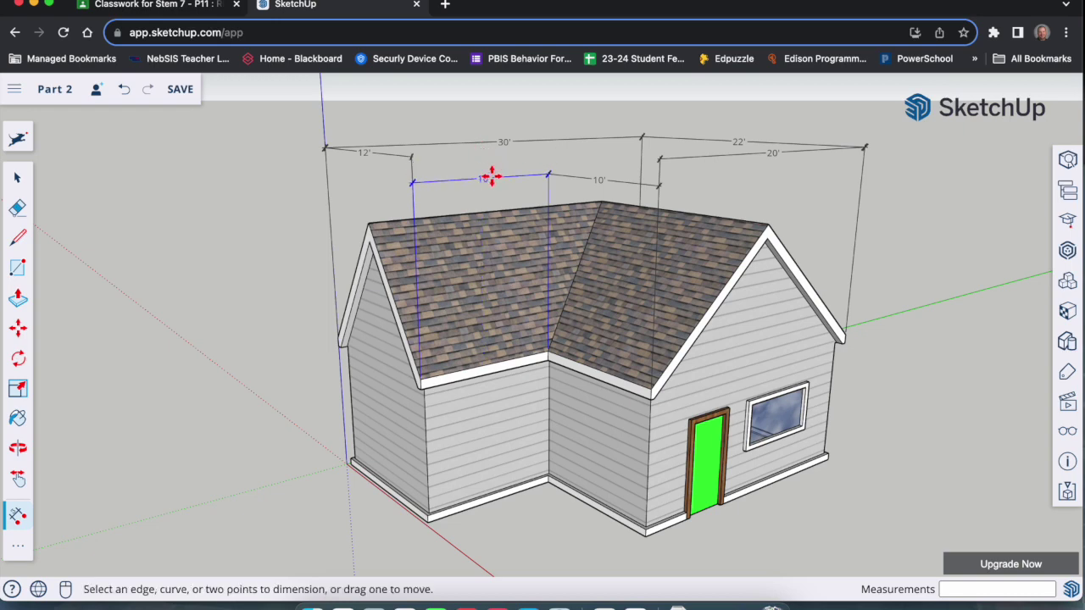
click(364, 151)
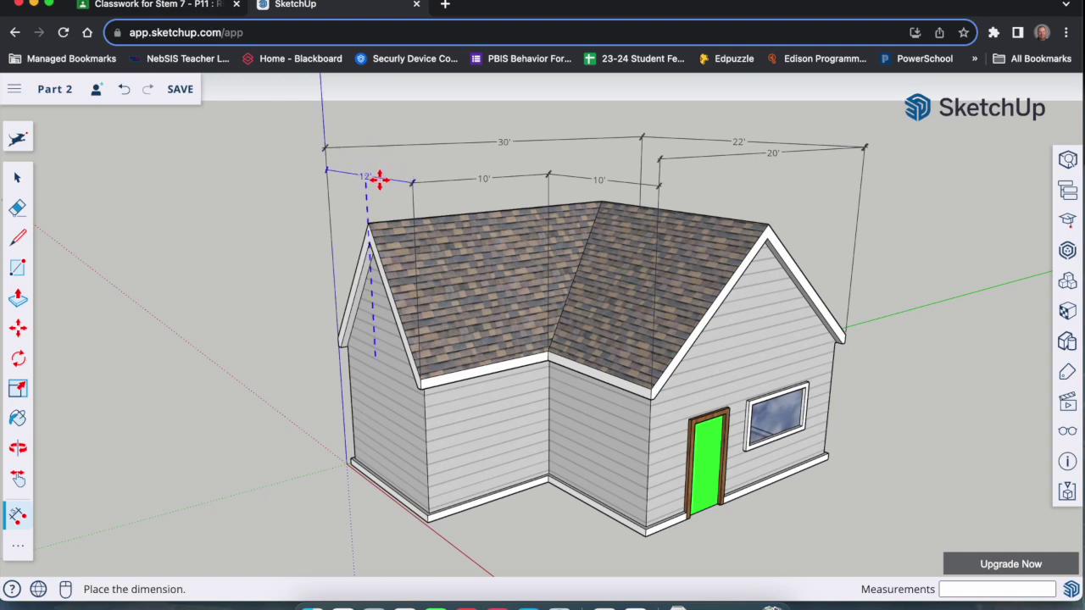
click(376, 179)
Lower the 30', 22' and 20' dimensions into tidy rows and save the model.
click(472, 142)
click(468, 163)
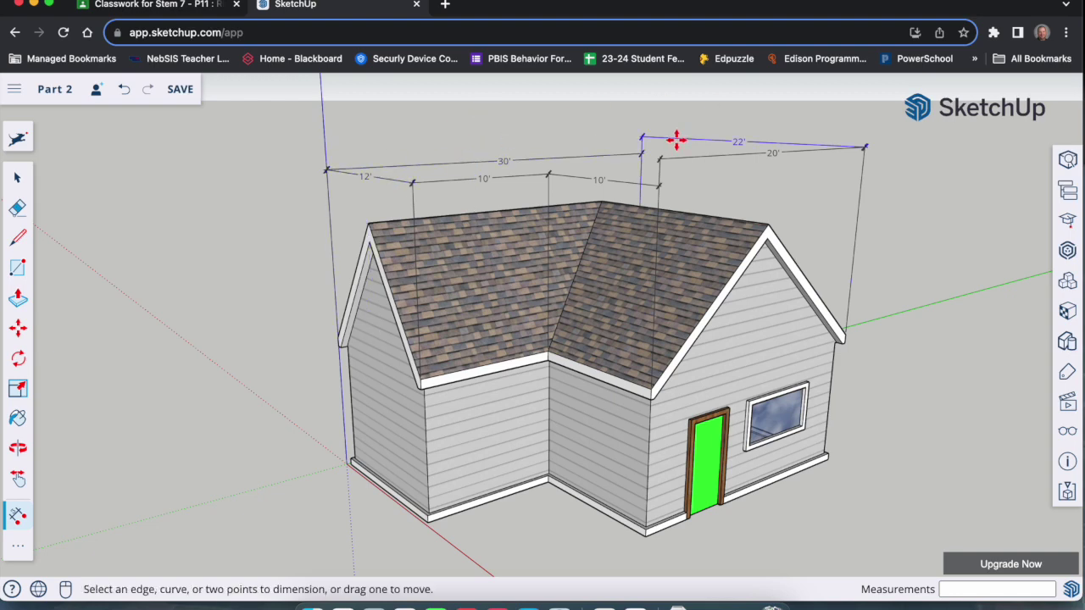
click(678, 138)
click(667, 157)
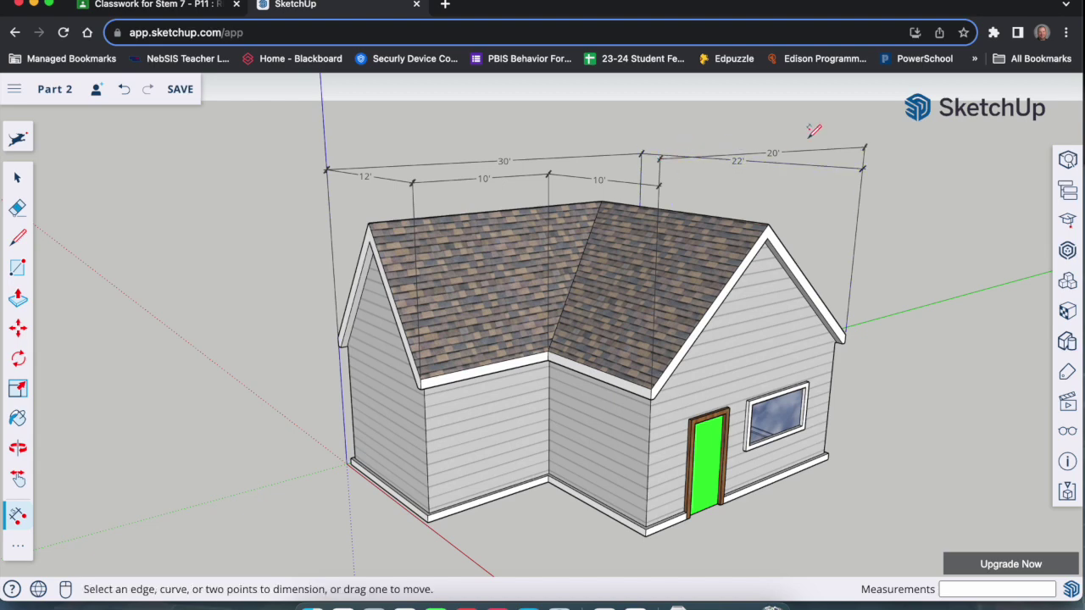
click(768, 151)
click(759, 169)
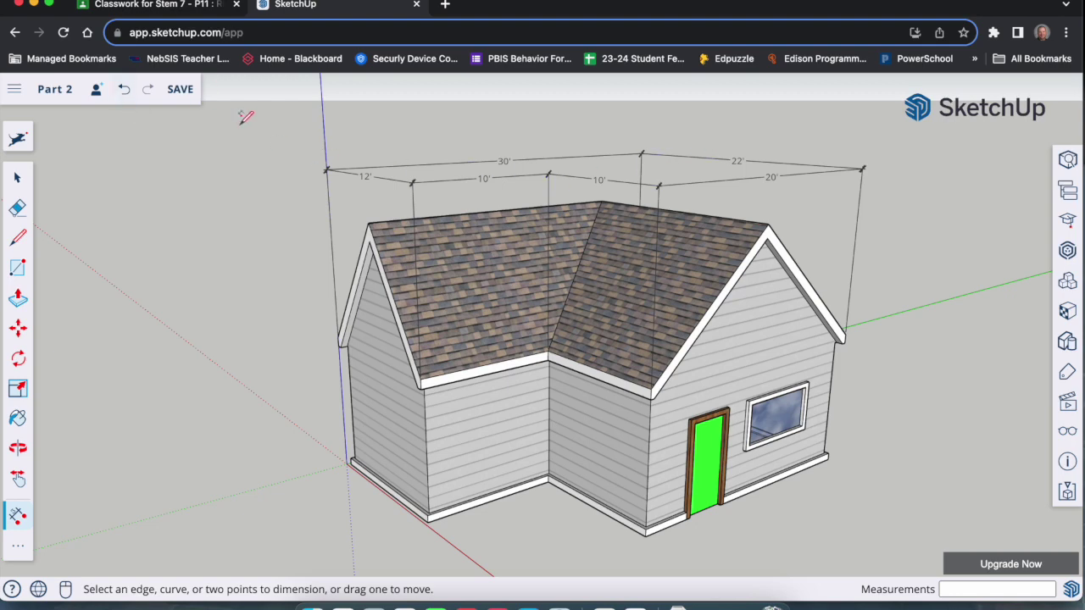
click(178, 92)
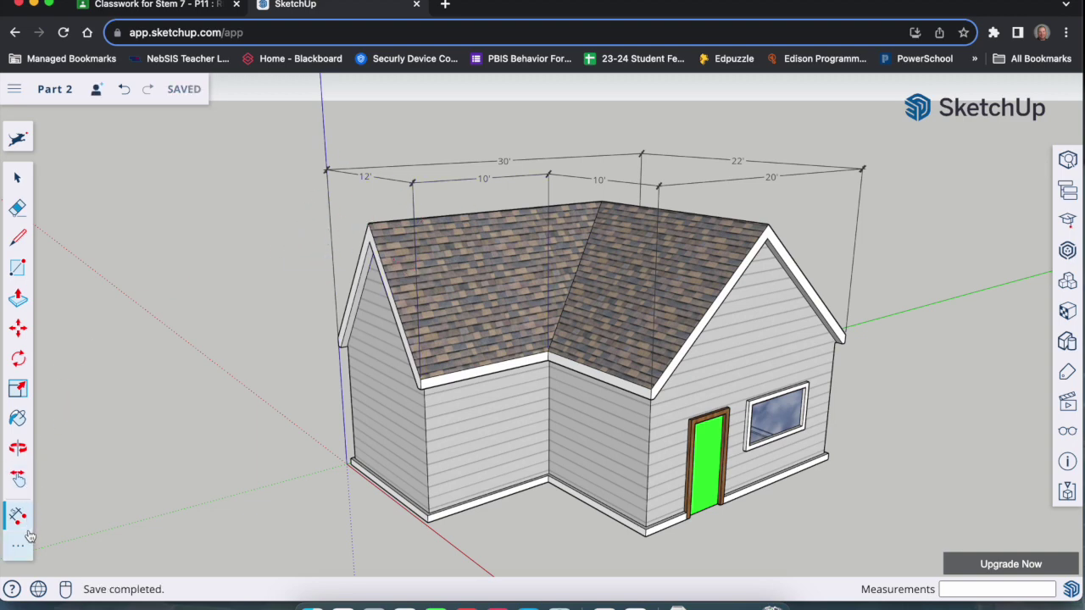
Add a leader text label reading 'First Last P#' pointing to the left gable peak.
click(10, 551)
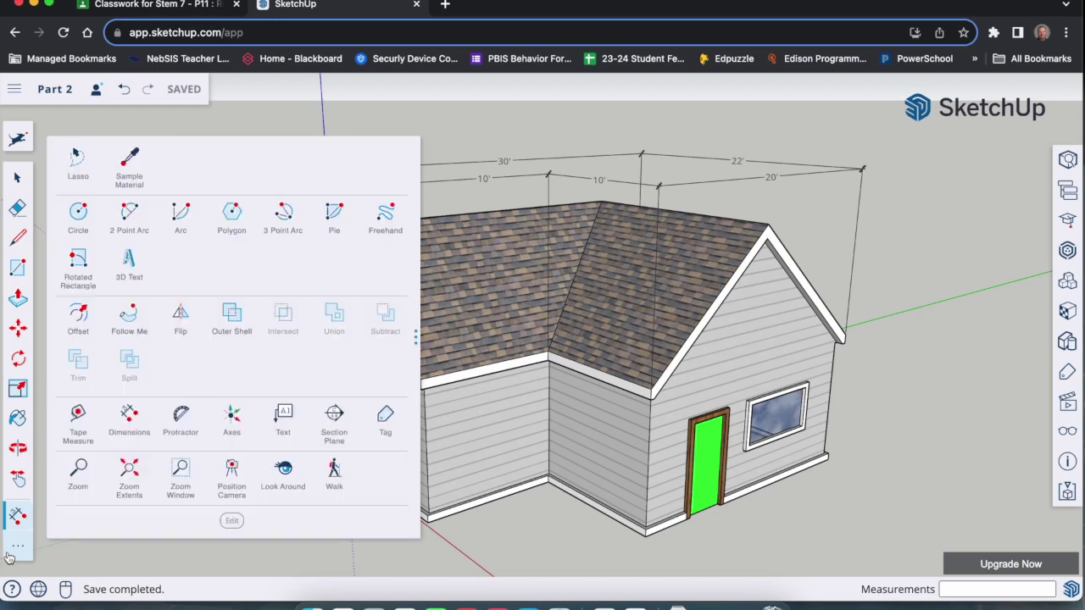
click(283, 418)
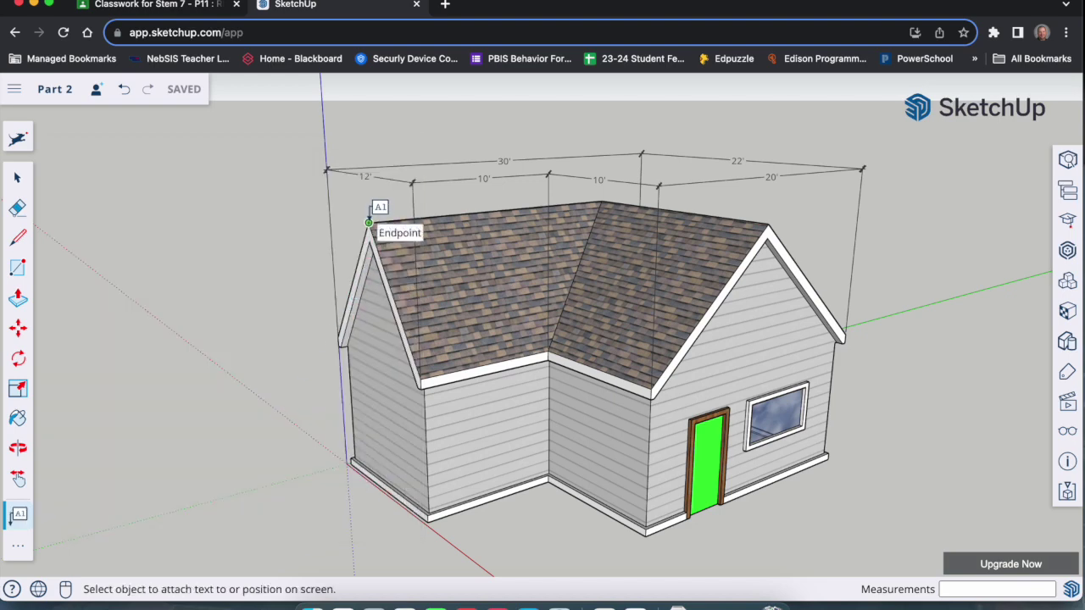
click(369, 221)
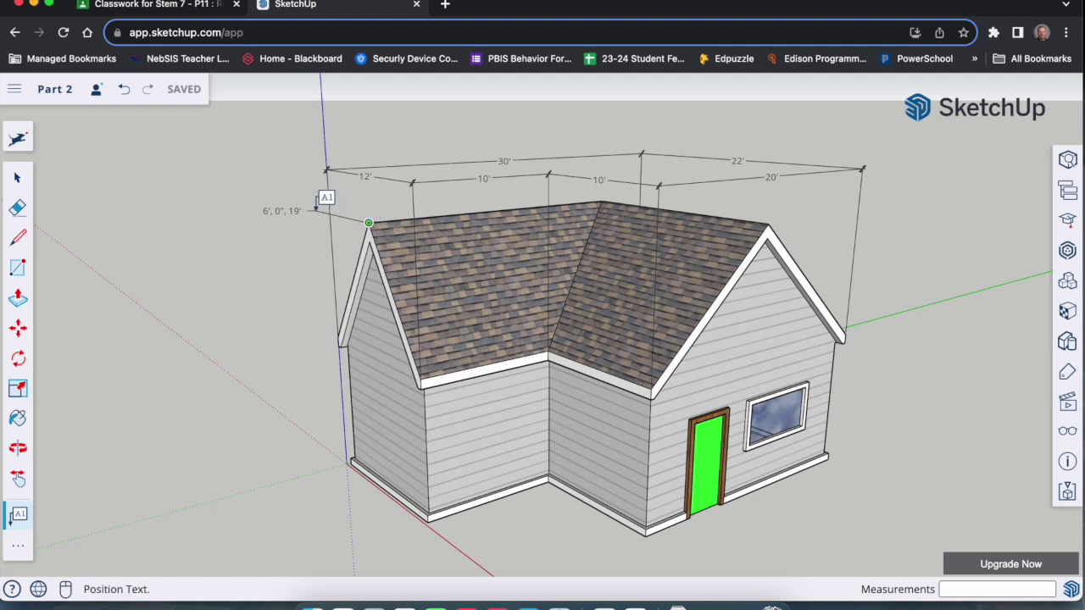
click(317, 207)
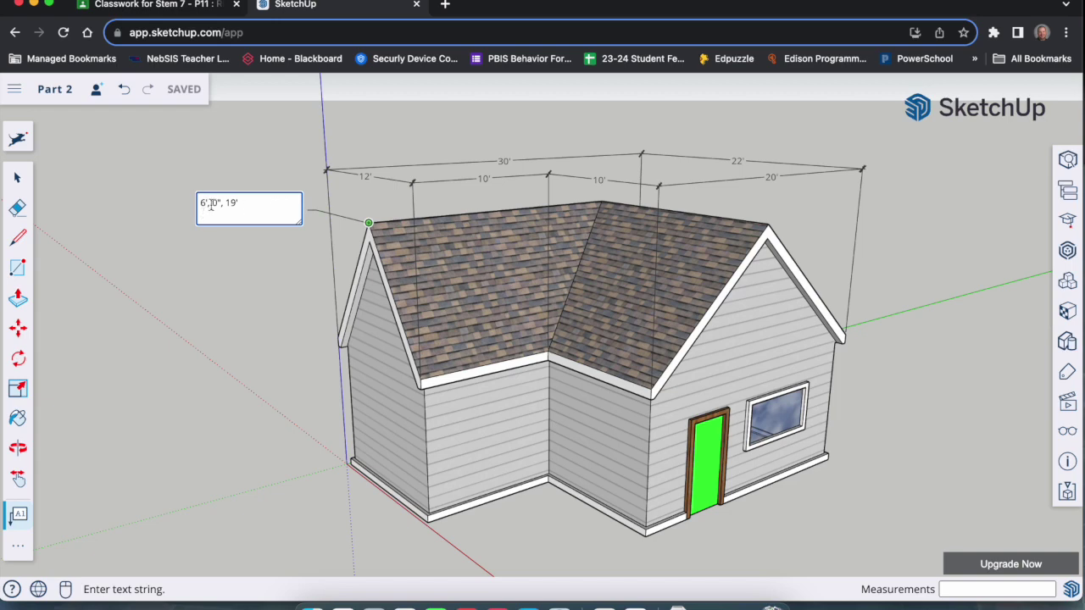
drag(244, 202, 186, 193)
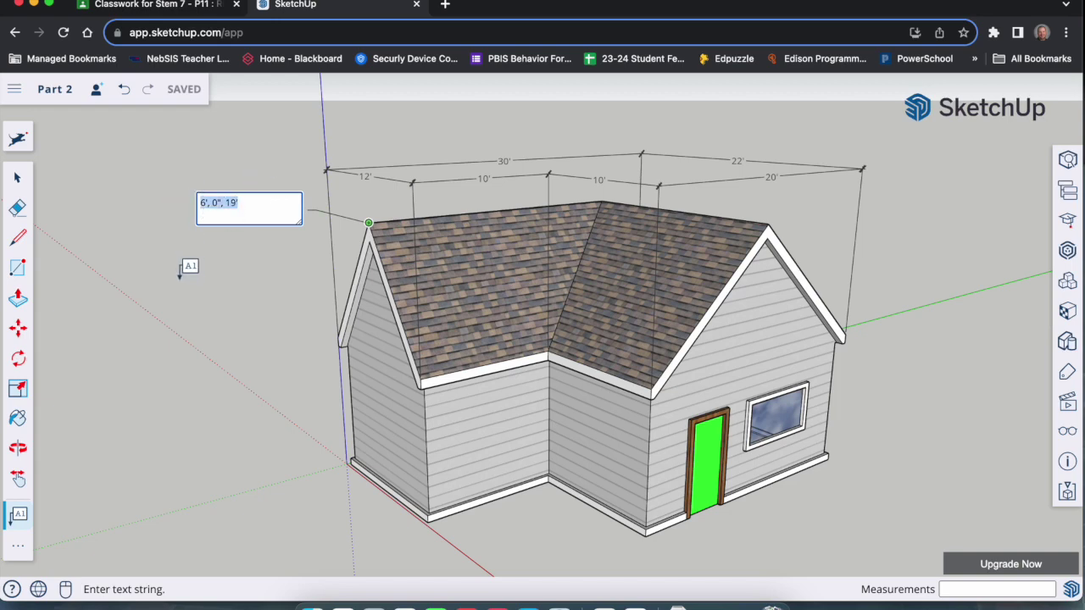
text(First Last P#)
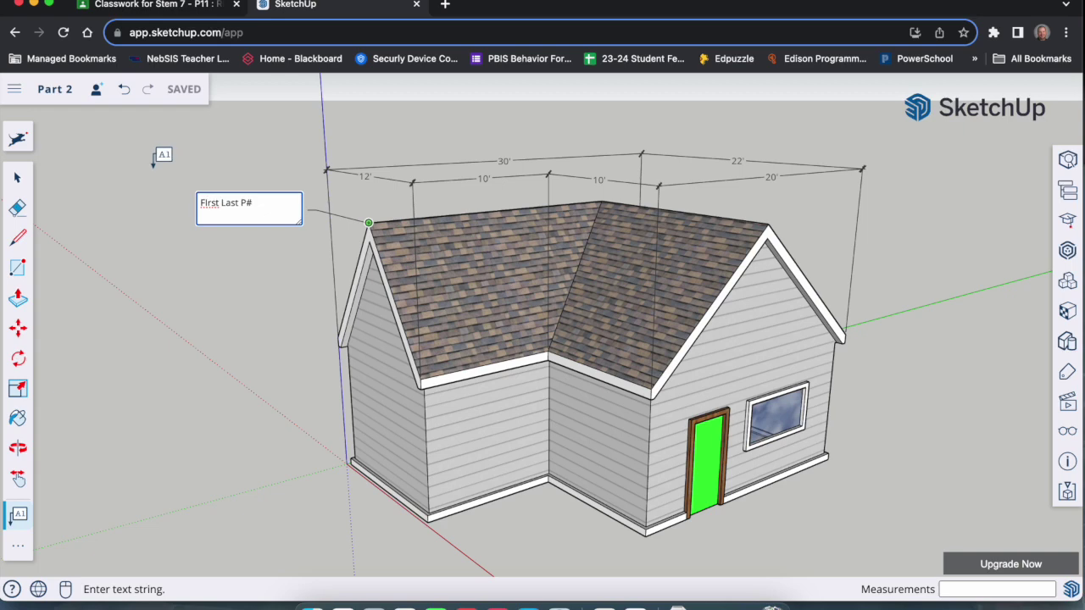
key(BackSpace)
text(i)
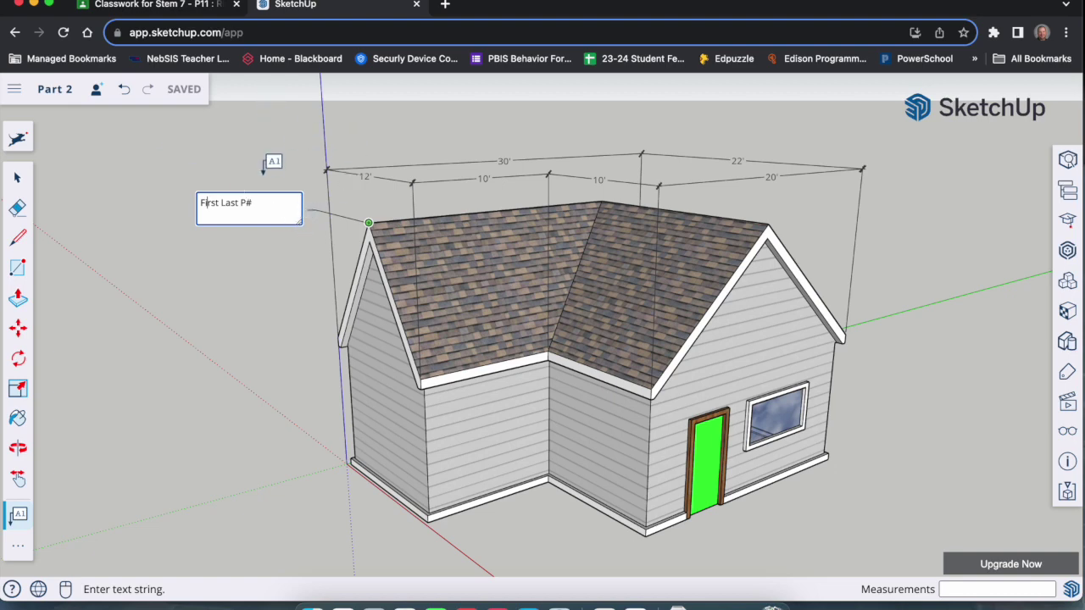
click(266, 163)
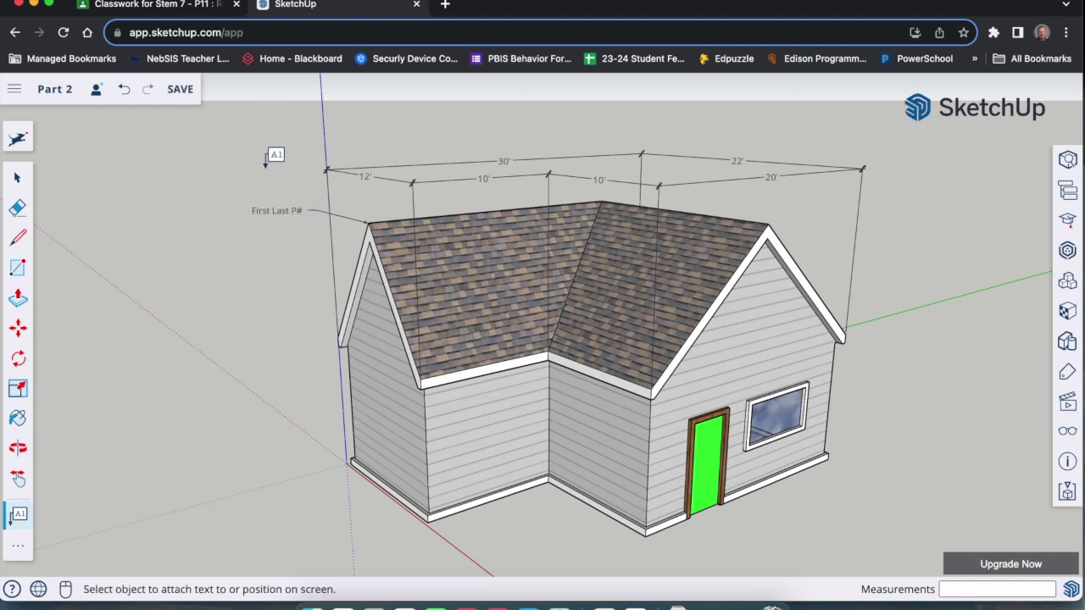
Switch to the Select tool and save the dimensioned, labelled model.
key(space)
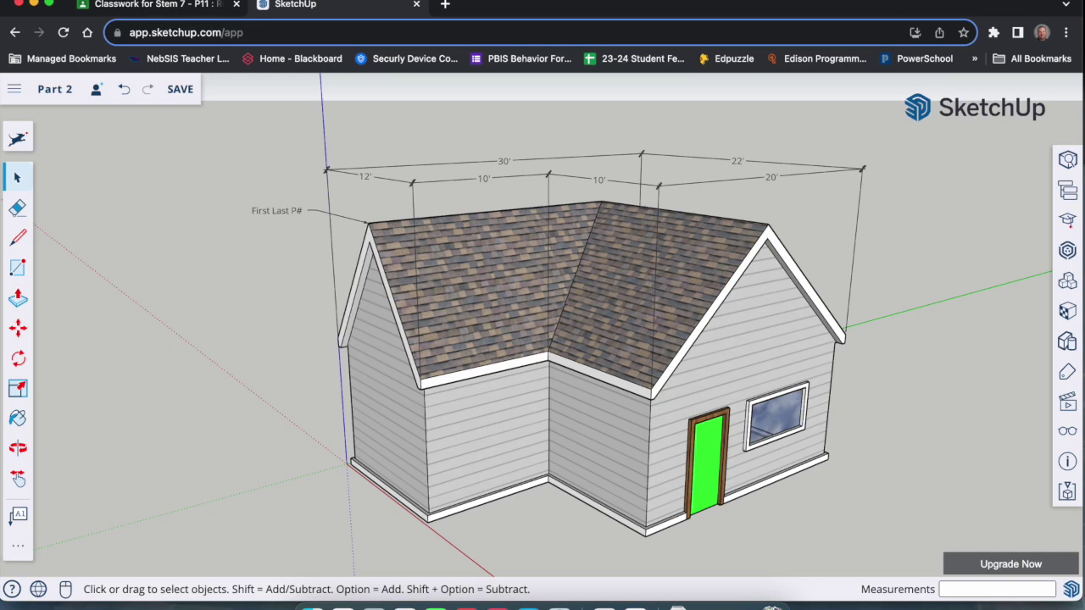
click(188, 93)
key(super+shift+4)
Screenshot the region around the dimensioned house drawing and its label.
drag(873, 144, 246, 542)
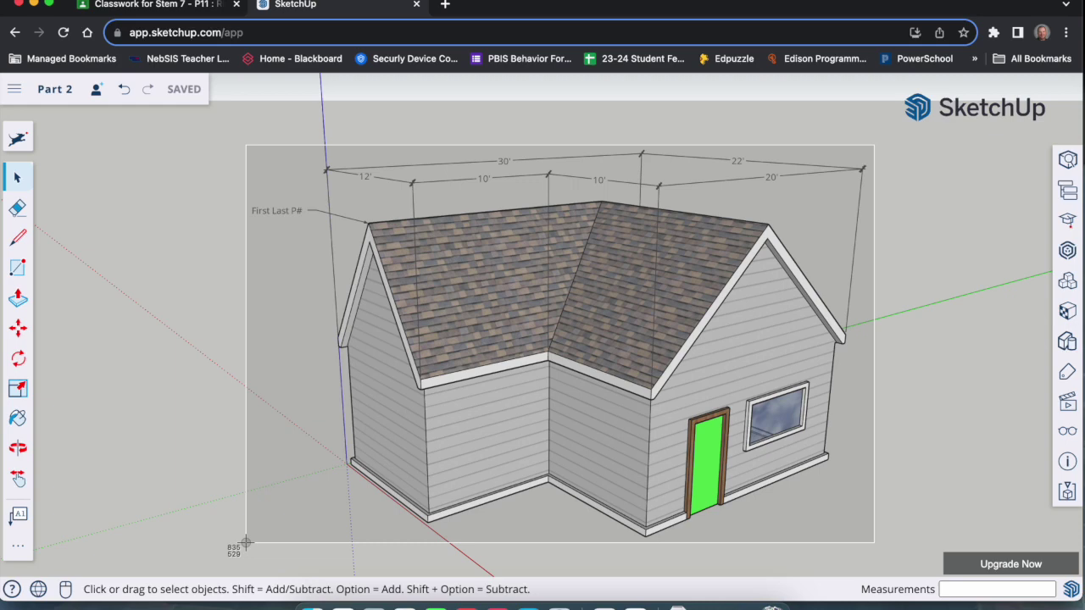
drag(246, 542, 246, 543)
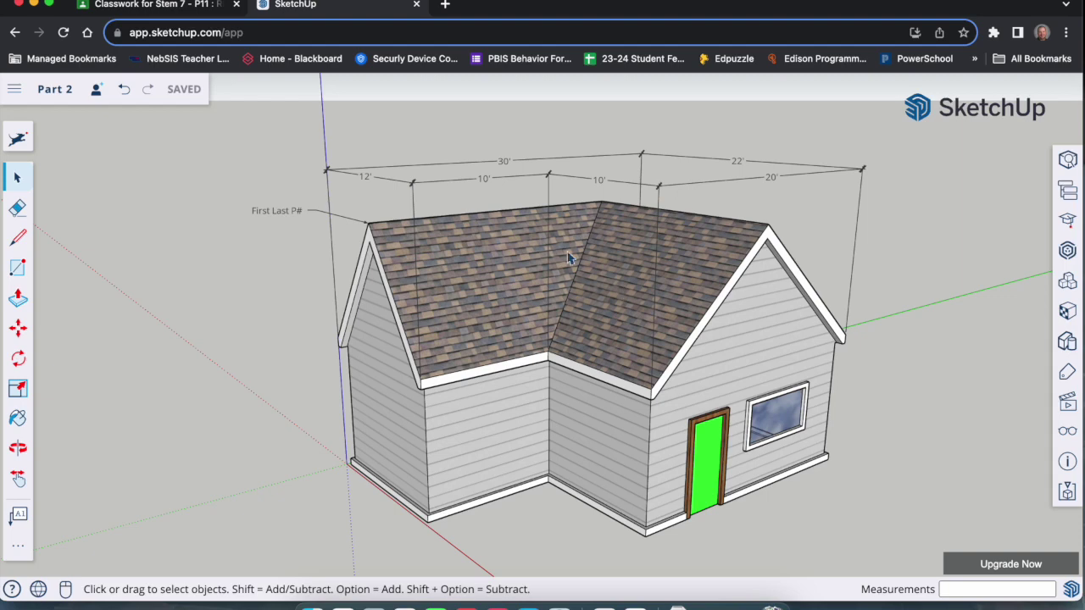
From the Classroom classwork page, launch Google Docs via the apps grid and start a blank document.
click(170, 9)
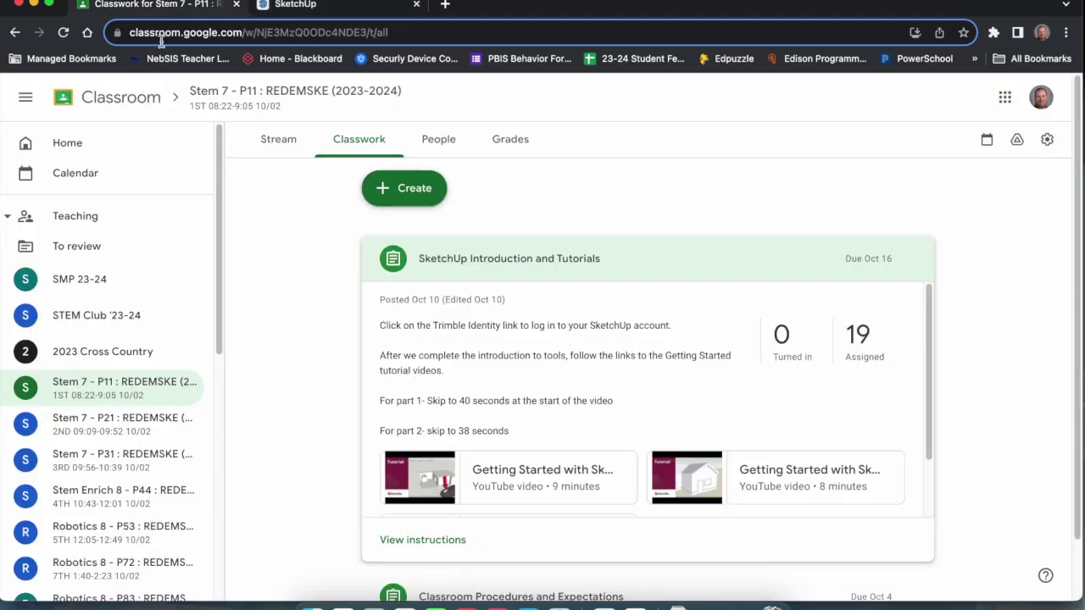
click(1006, 100)
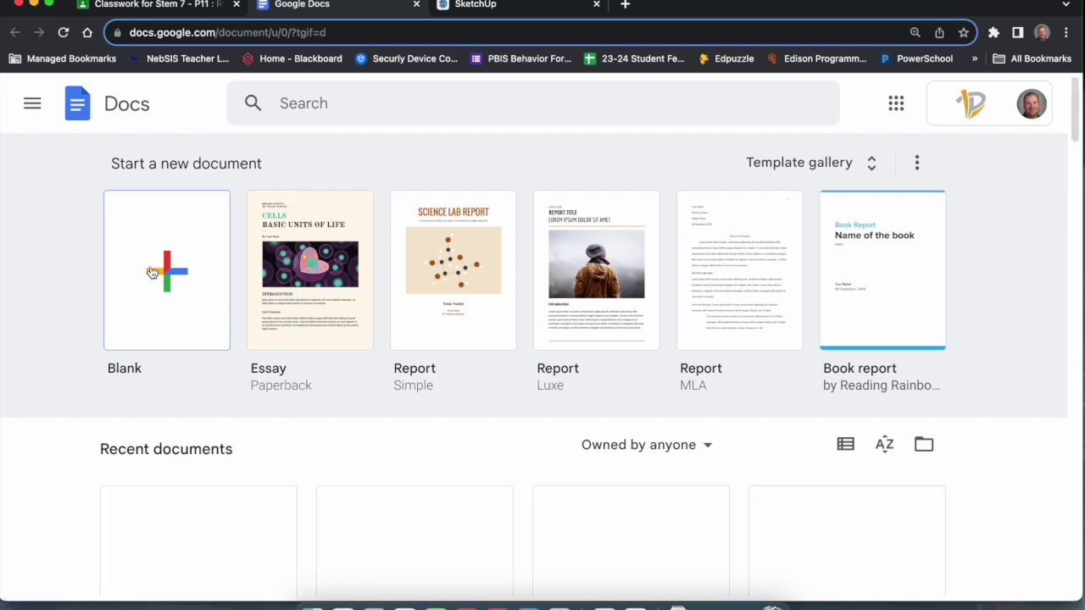
click(152, 272)
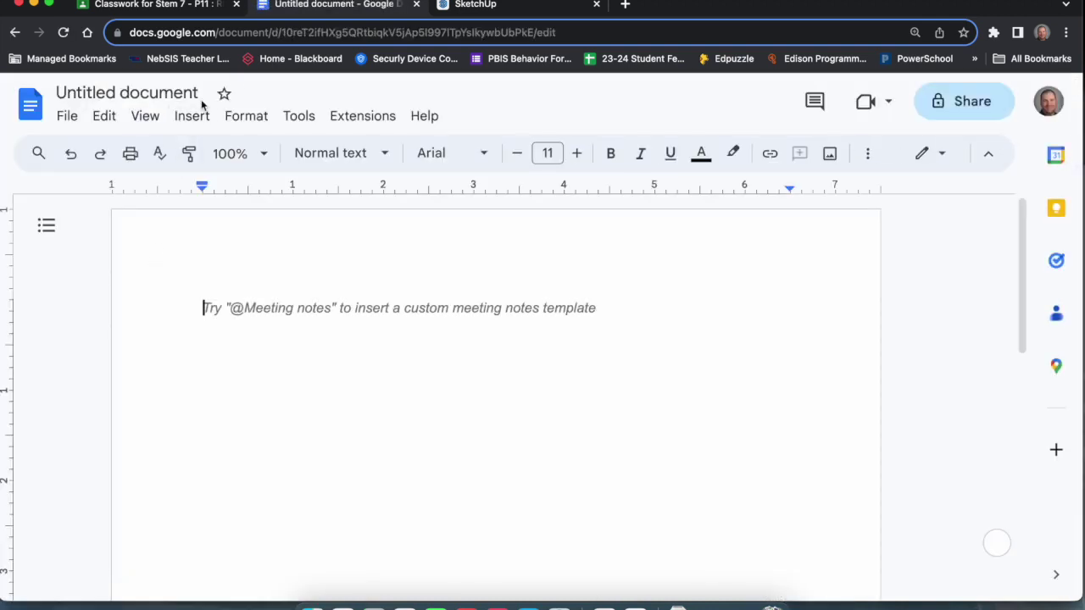
Rename the untitled document to 'SketchUp Part 2 Print'.
click(190, 85)
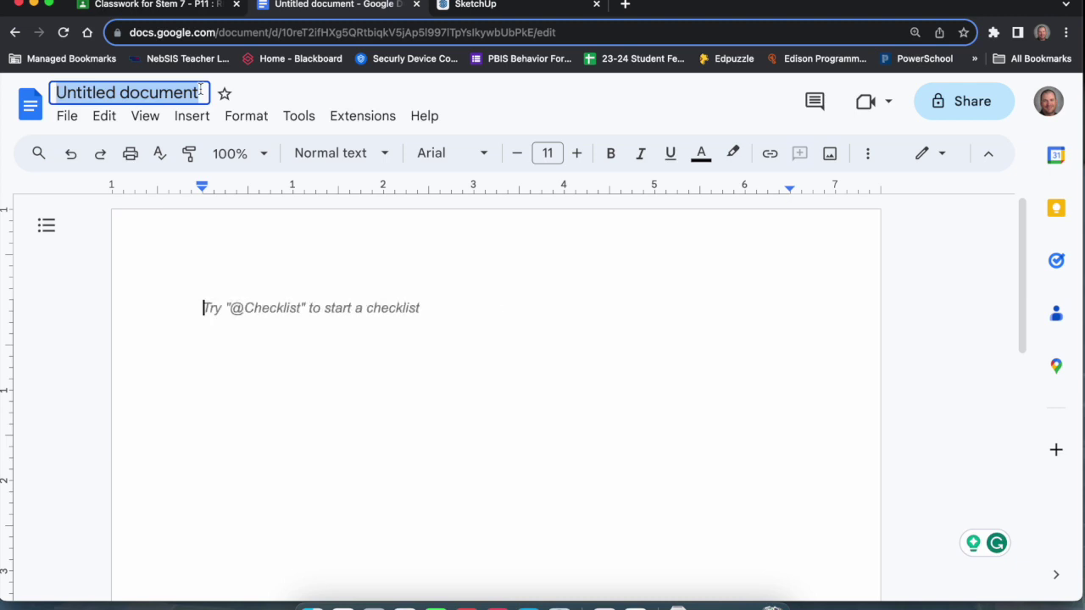
text(Sketch)
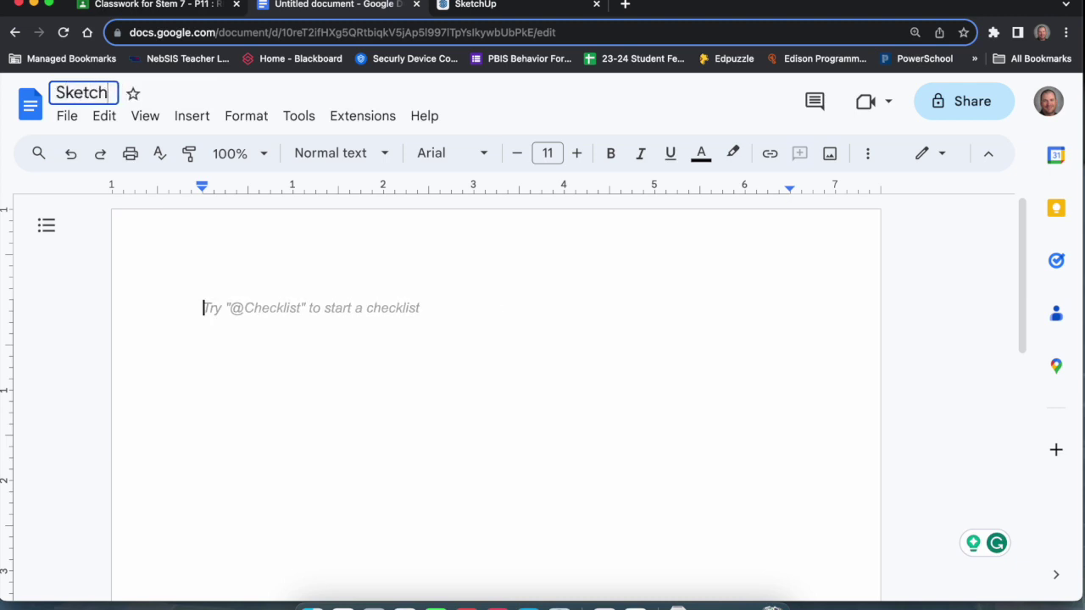
text(Up Part)
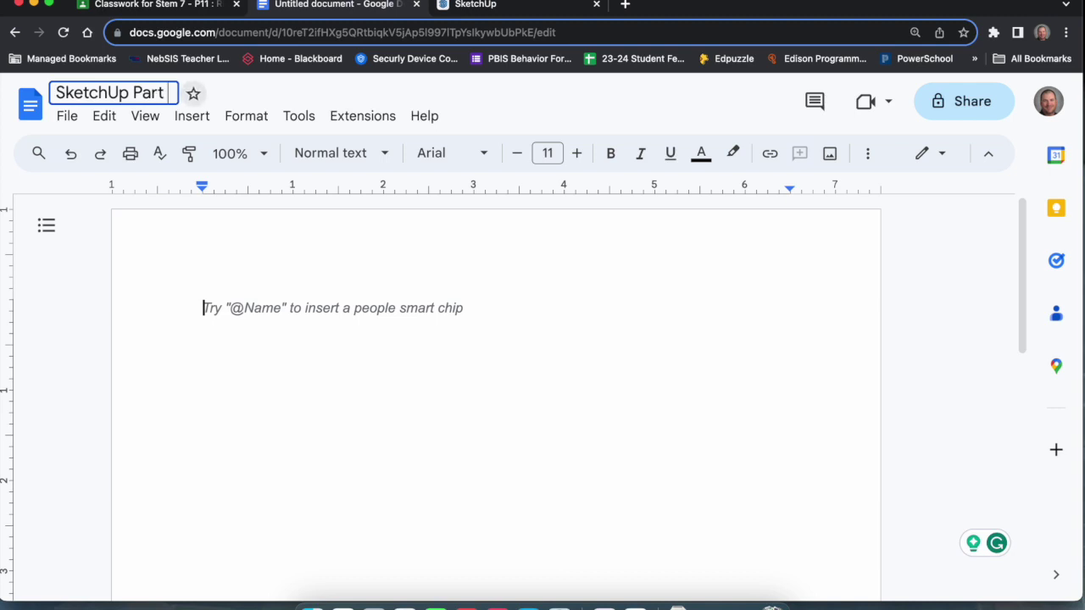
text( 2 Print)
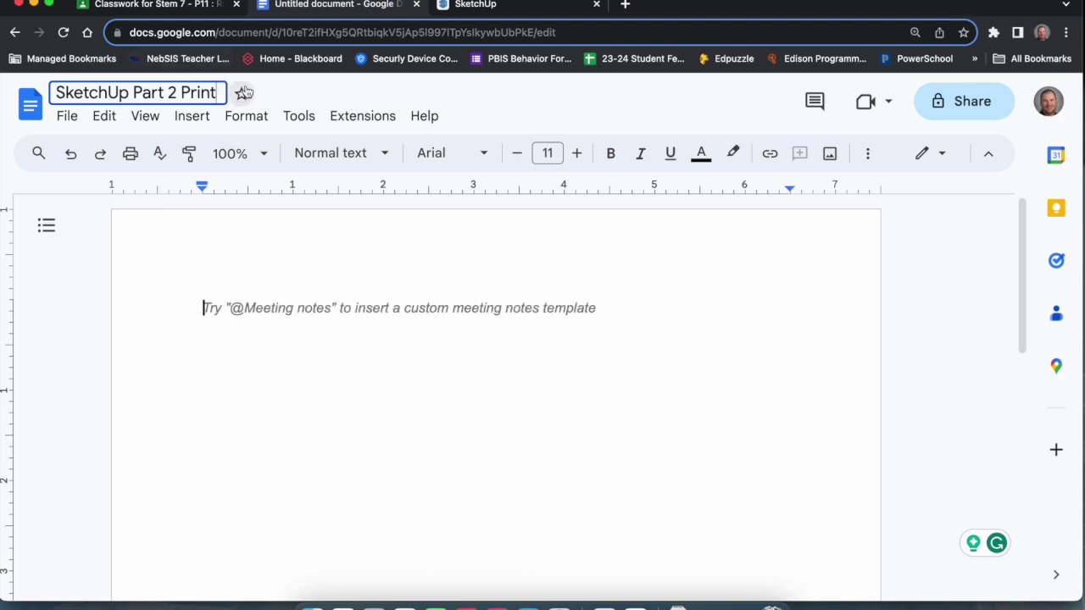
drag(217, 93, 51, 95)
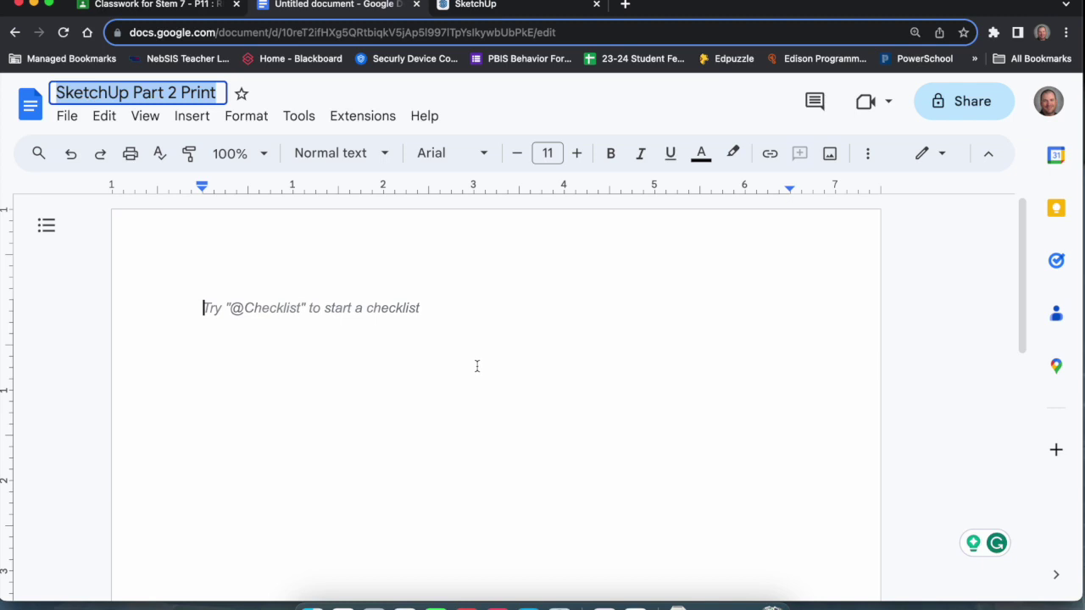
click(71, 117)
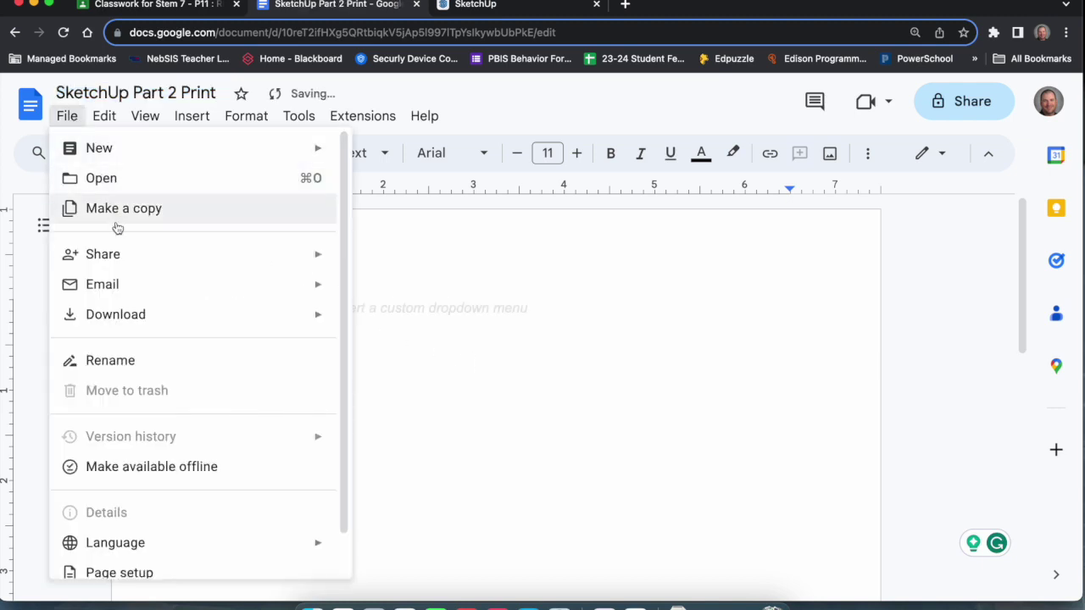
In Page setup, choose Landscape with 0.5-inch top, bottom, left and right margins.
scroll(115, 339, down, 2)
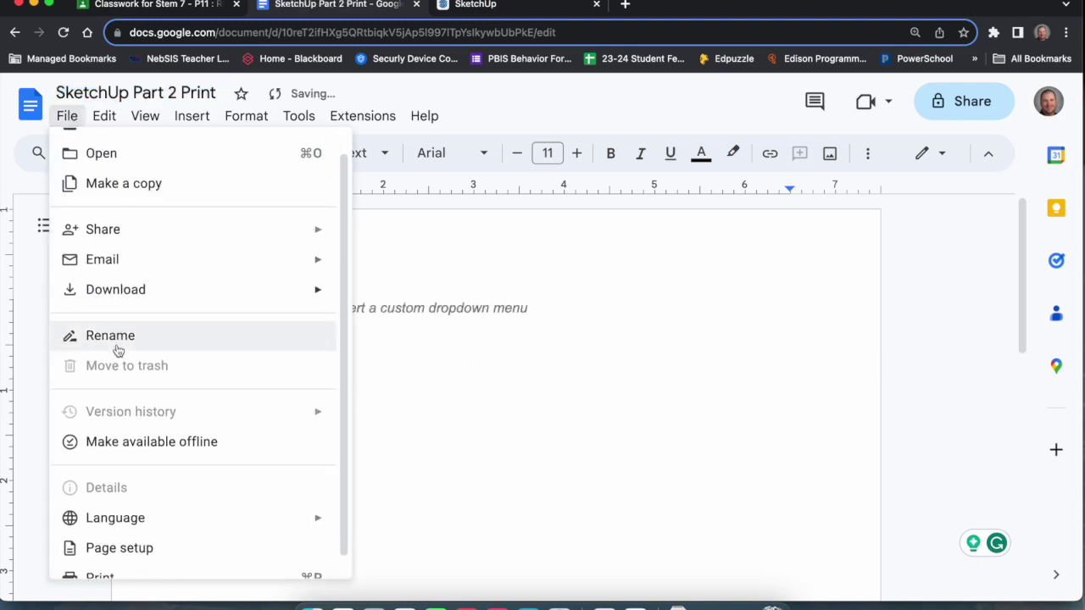
click(170, 536)
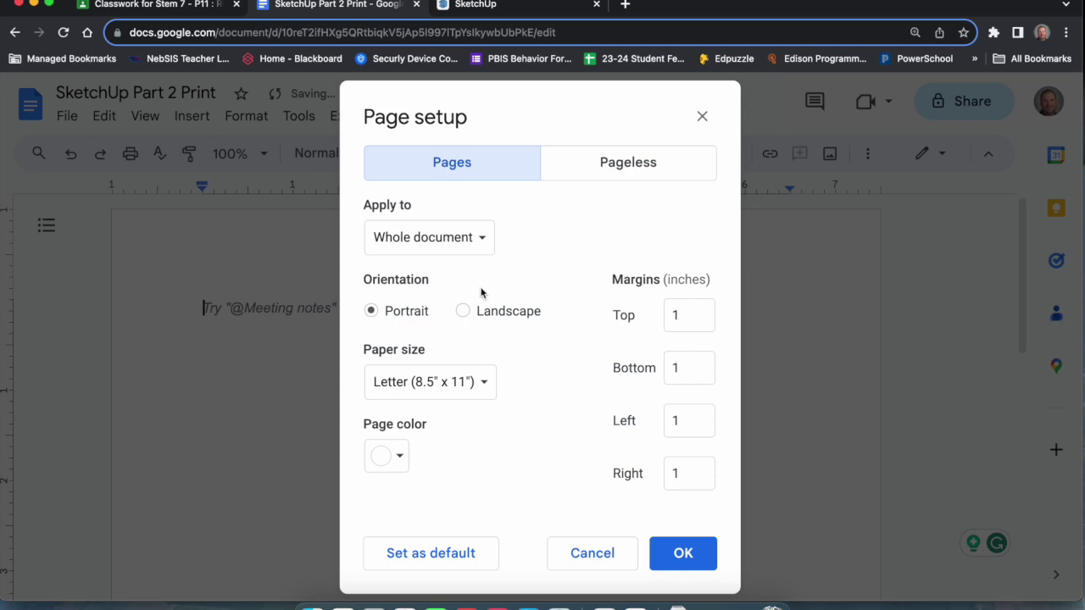
click(462, 311)
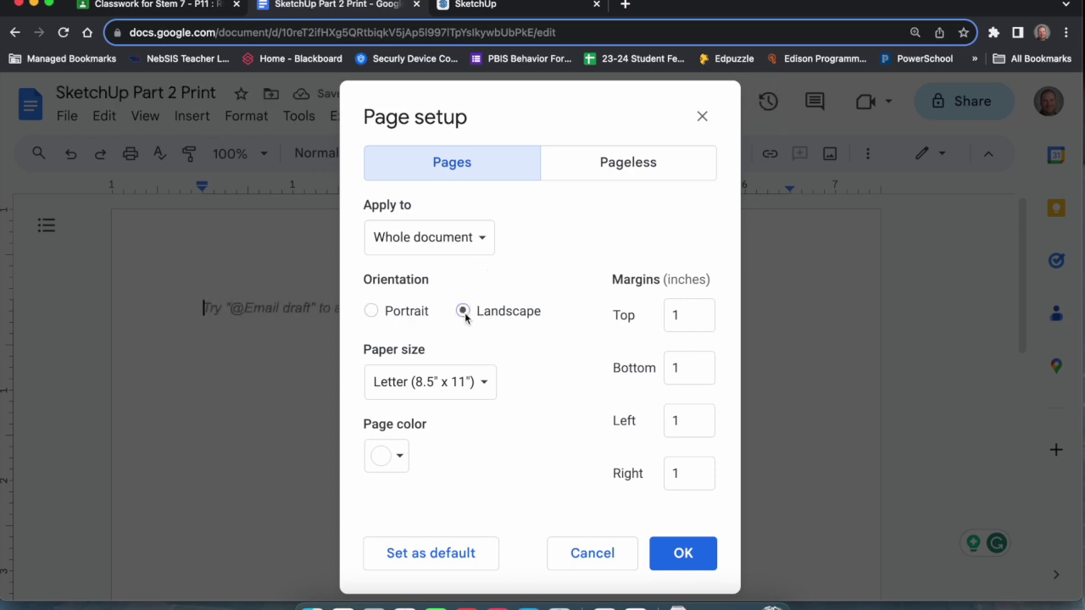
click(687, 316)
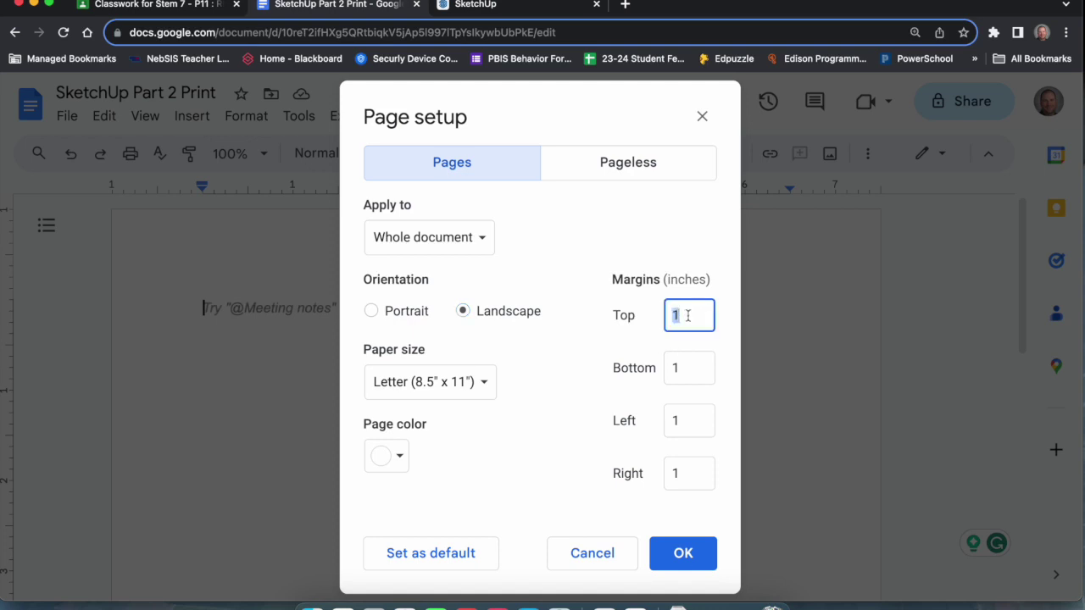
key(BackSpace)
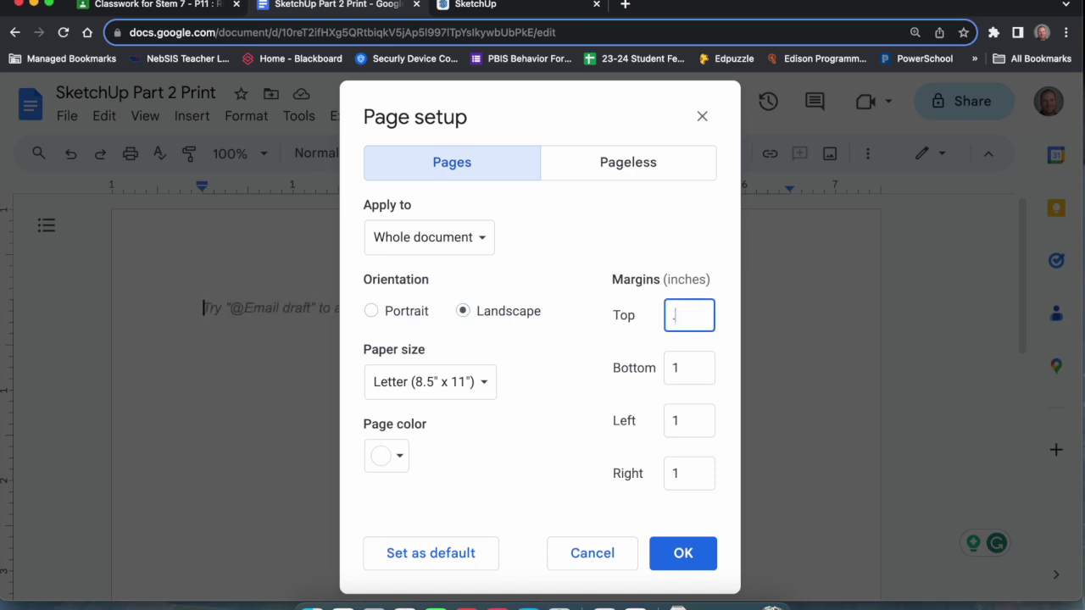
text(.5)
key(Tab)
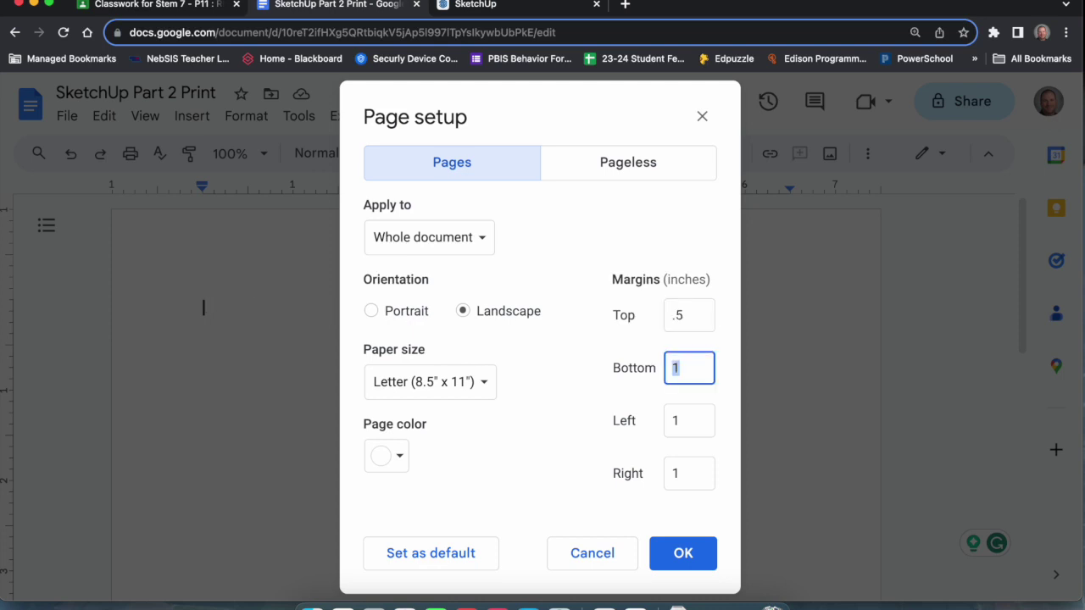
text(.5)
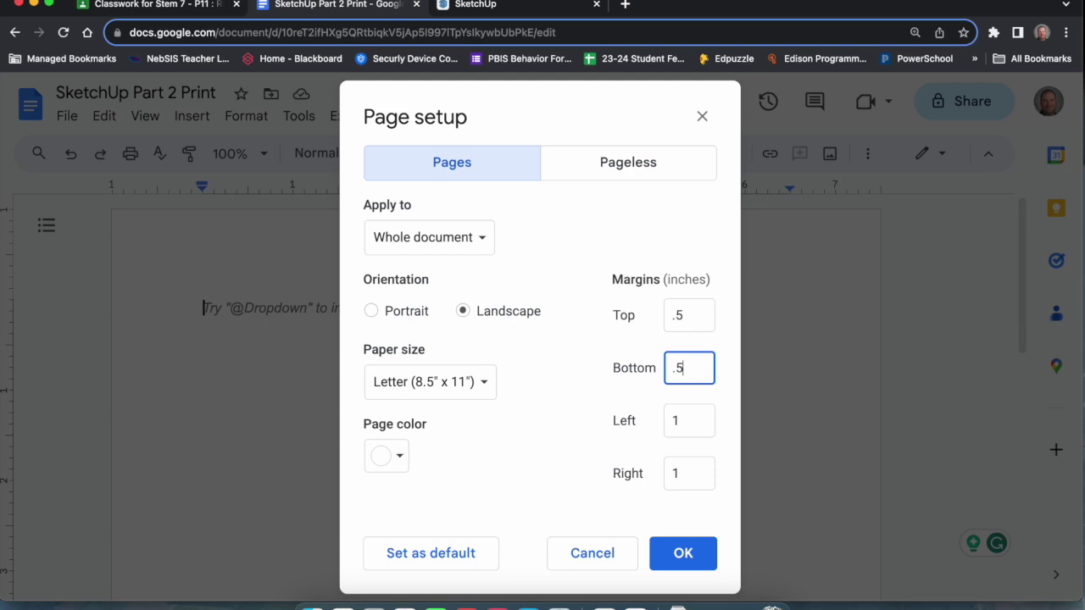
key(Tab)
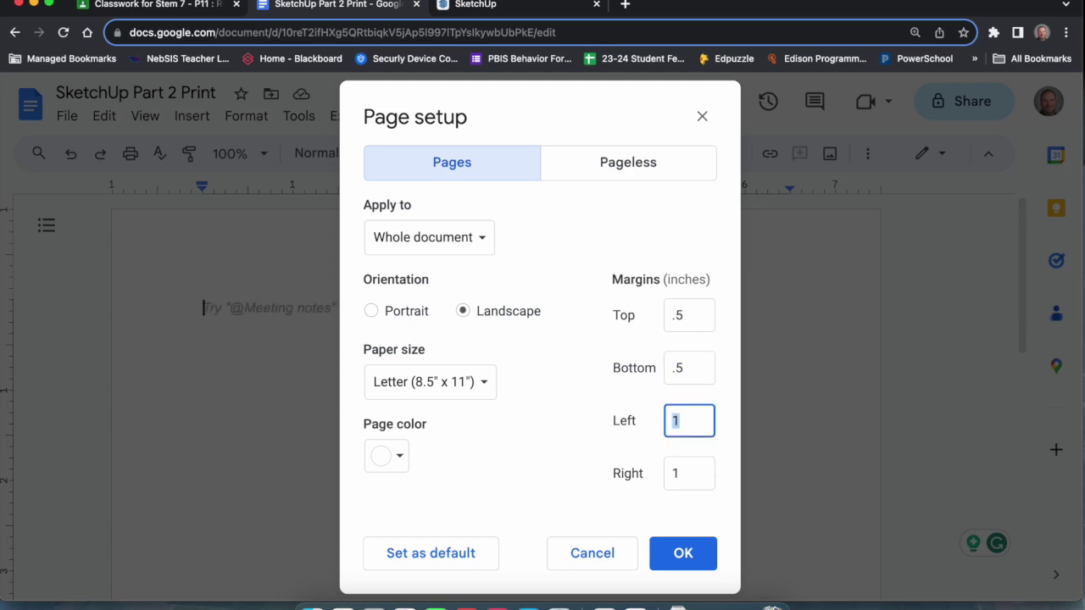
text(.5)
key(Tab)
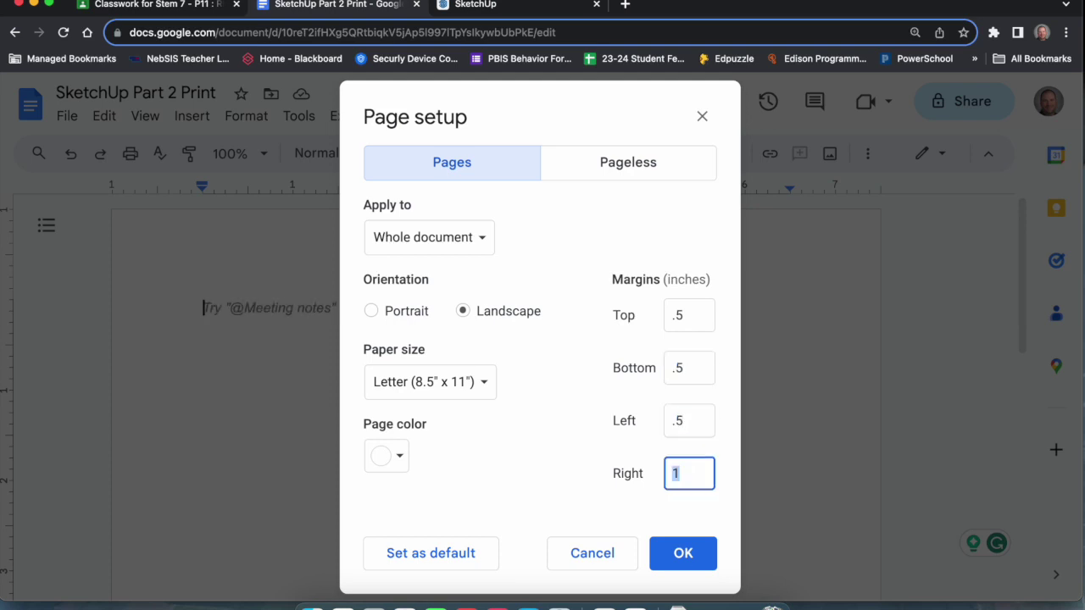
text(.5)
click(683, 552)
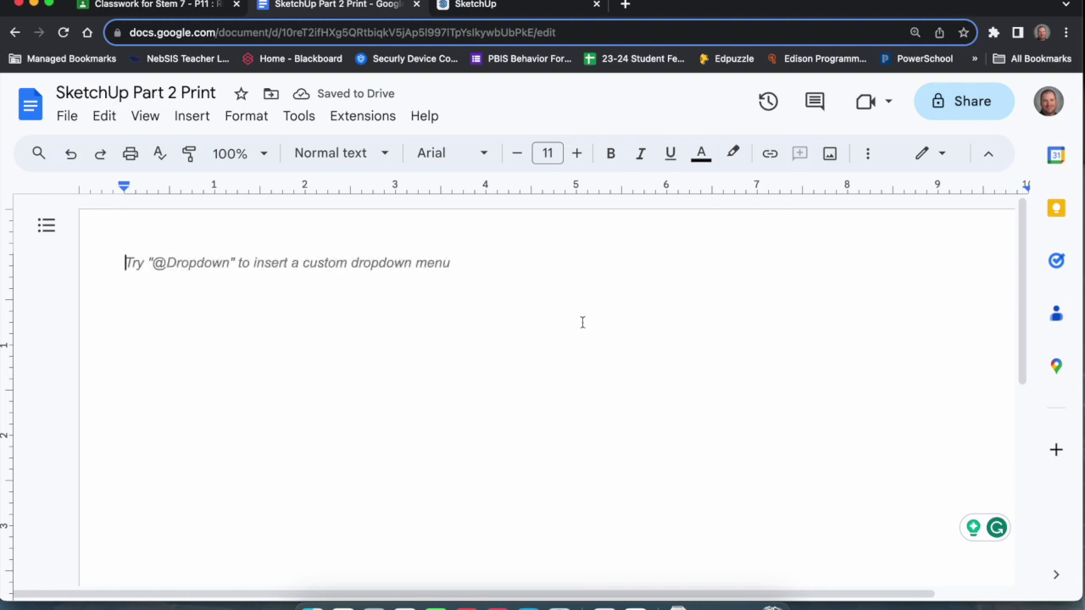
click(1067, 34)
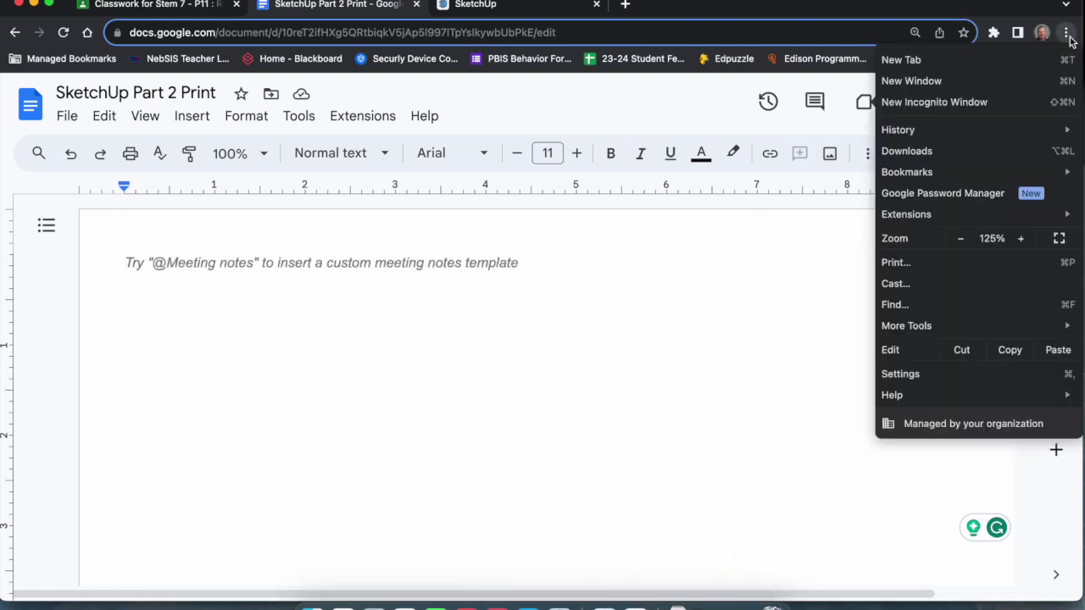
Zoom the browser page out and type the name line 'FIrst Last P#'.
click(958, 243)
click(720, 378)
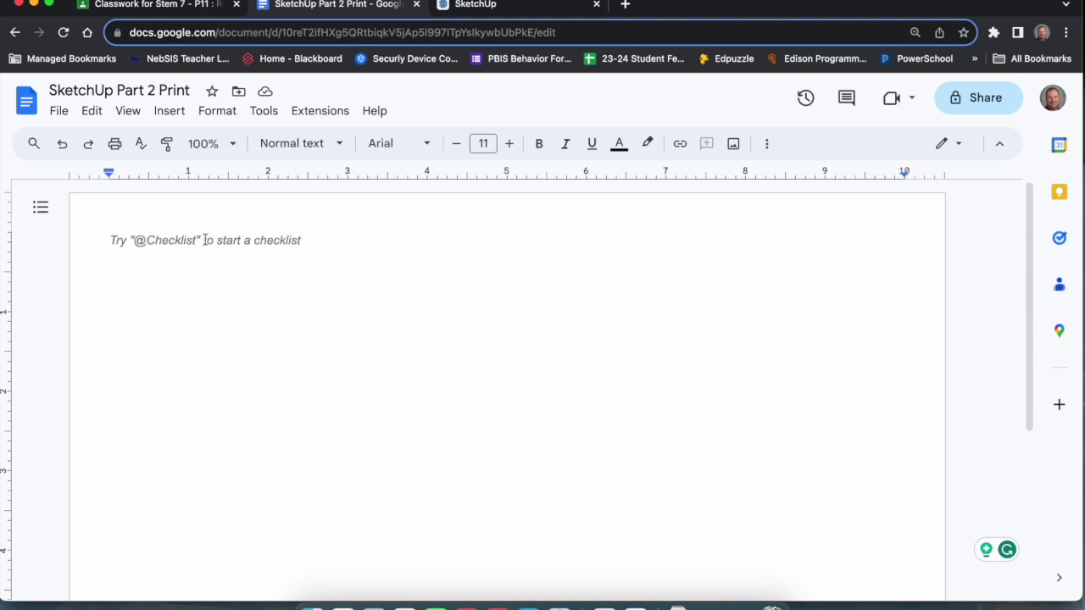
text(FIrs)
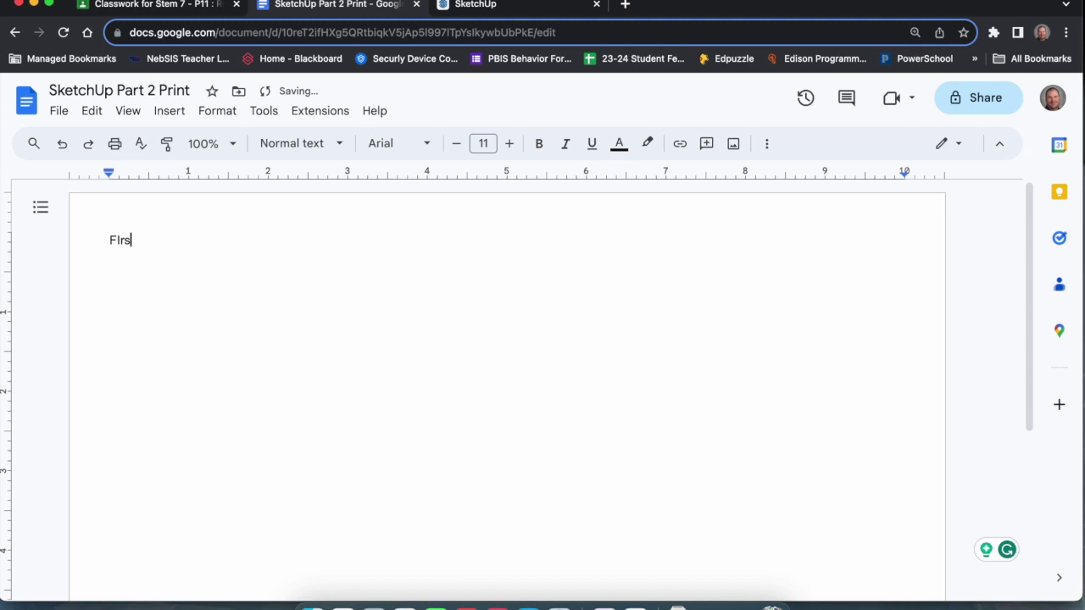
text(t Last P#)
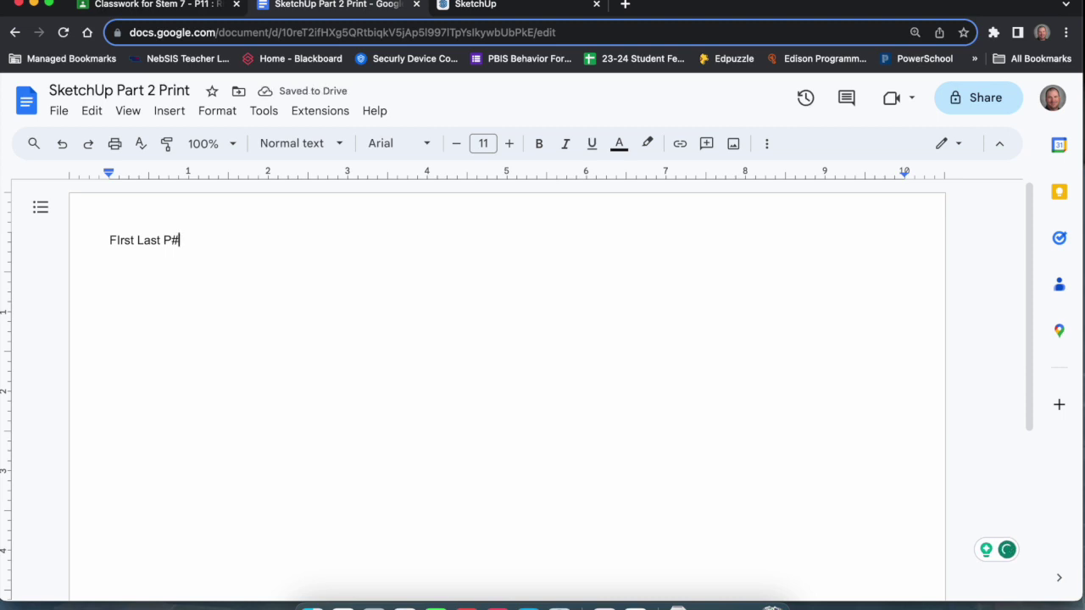
key(Return)
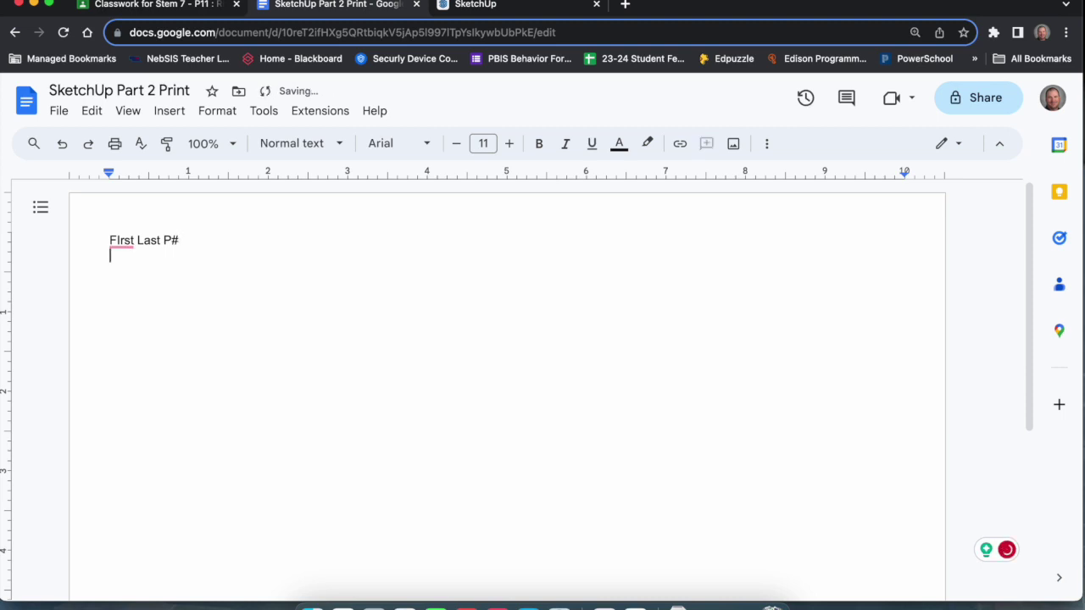
Fix the 'FIrst' typo so the line reads 'First Last P#', leaving an empty line below.
key(Up)
key(Right)
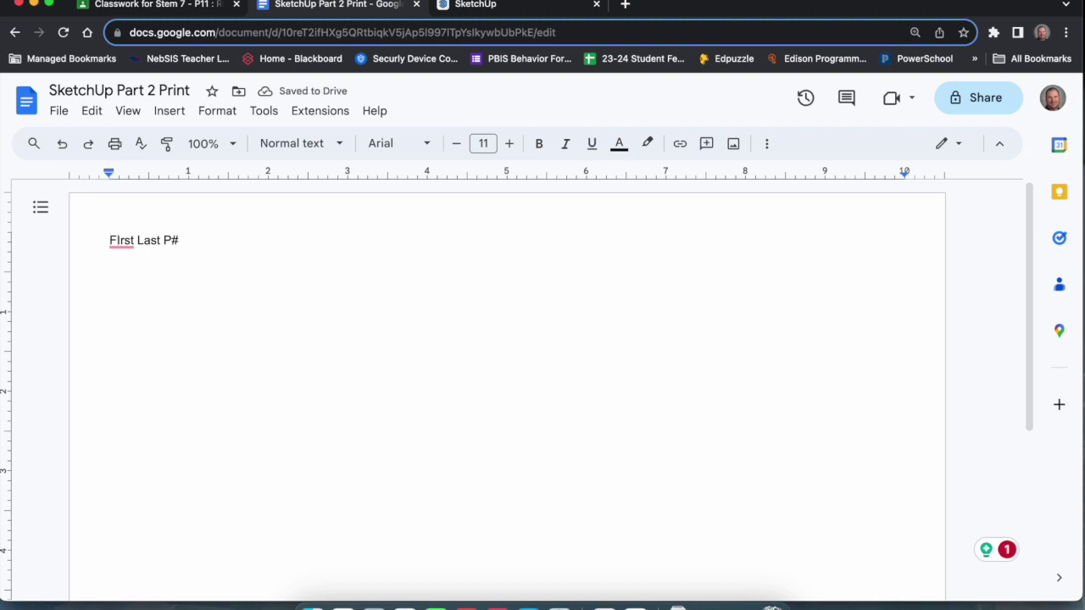
key(BackSpace)
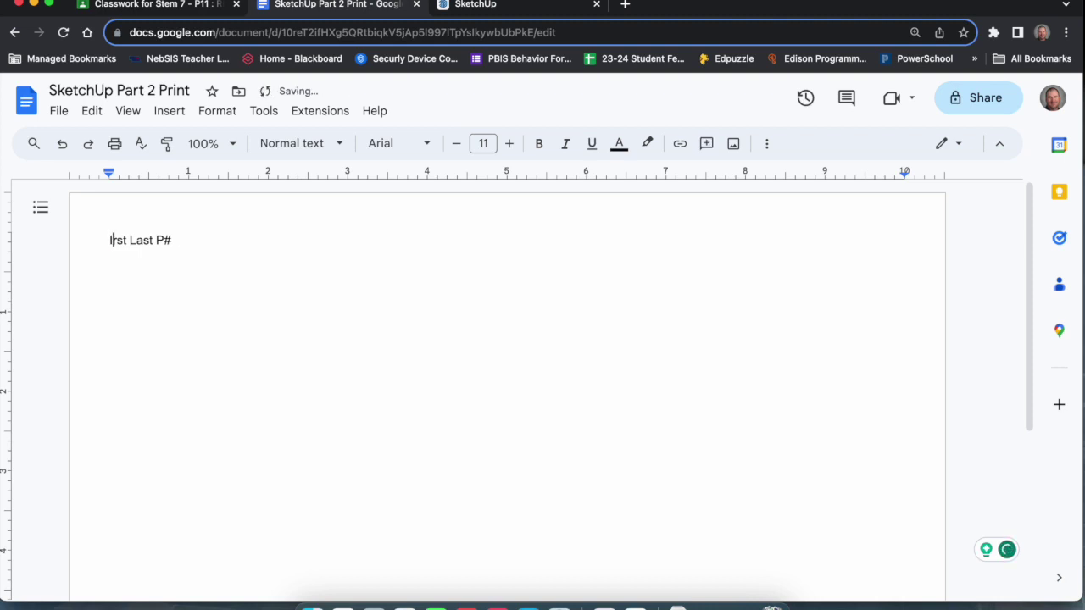
text(Fi)
key(Down)
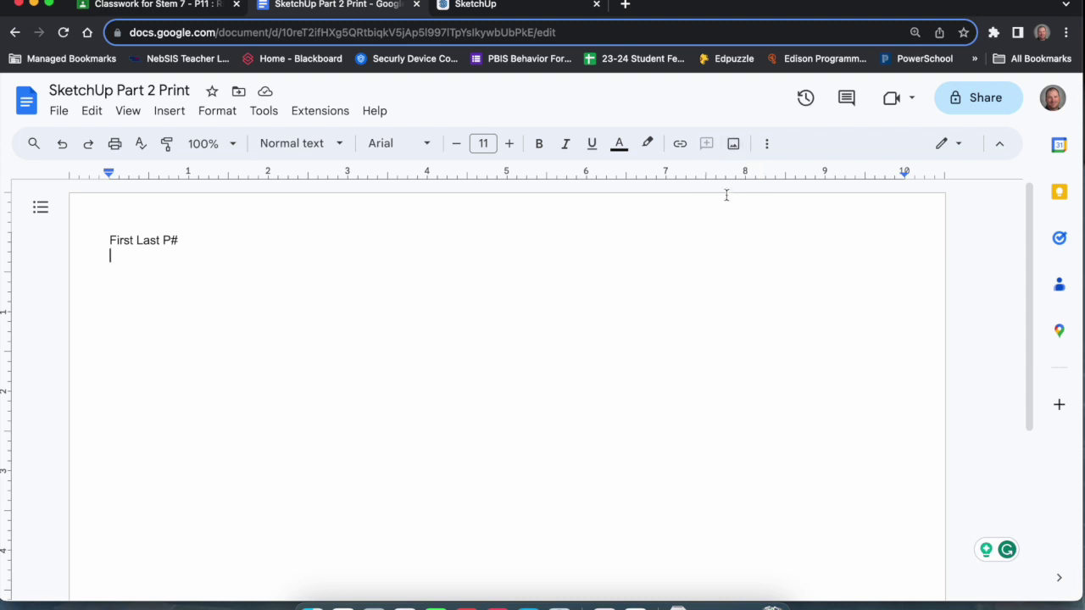
click(733, 148)
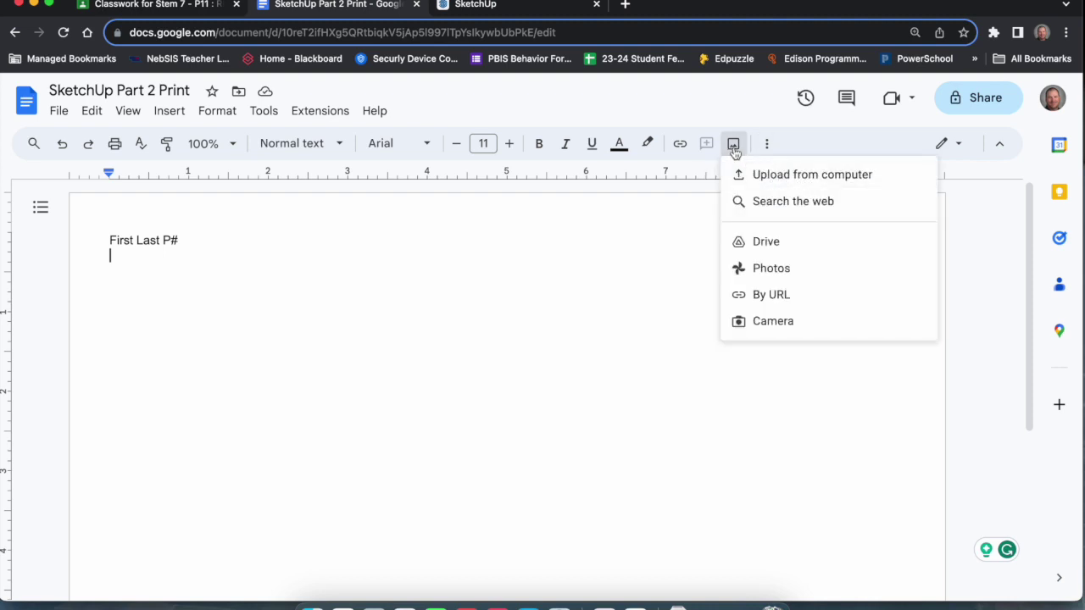
Upload the SketchUp house Screenshot from the Desktop below the name line and select it.
click(762, 179)
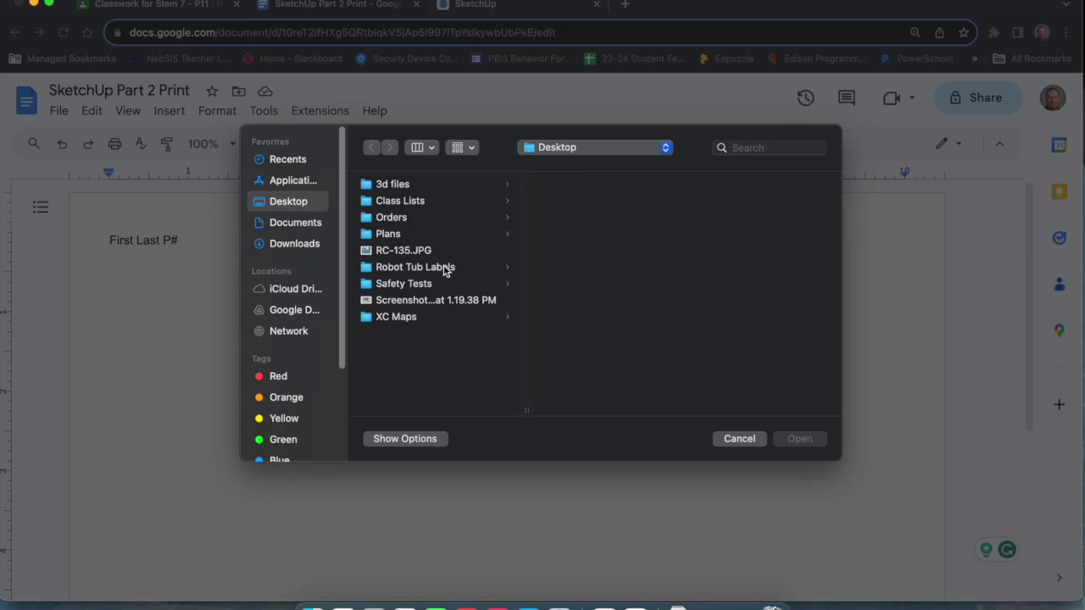
double_click(448, 301)
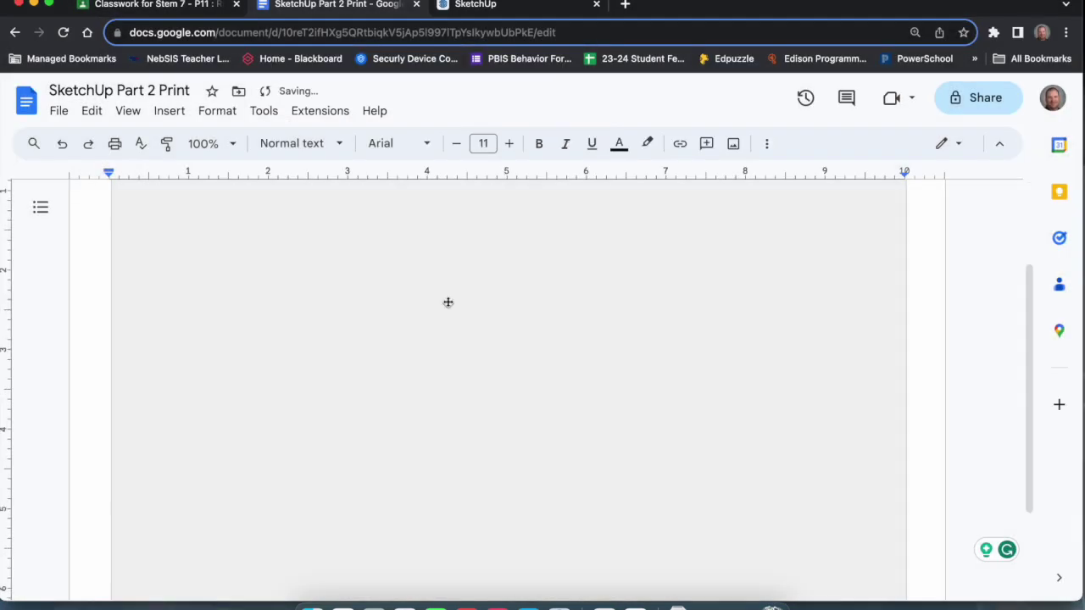
scroll(553, 356, up, 5)
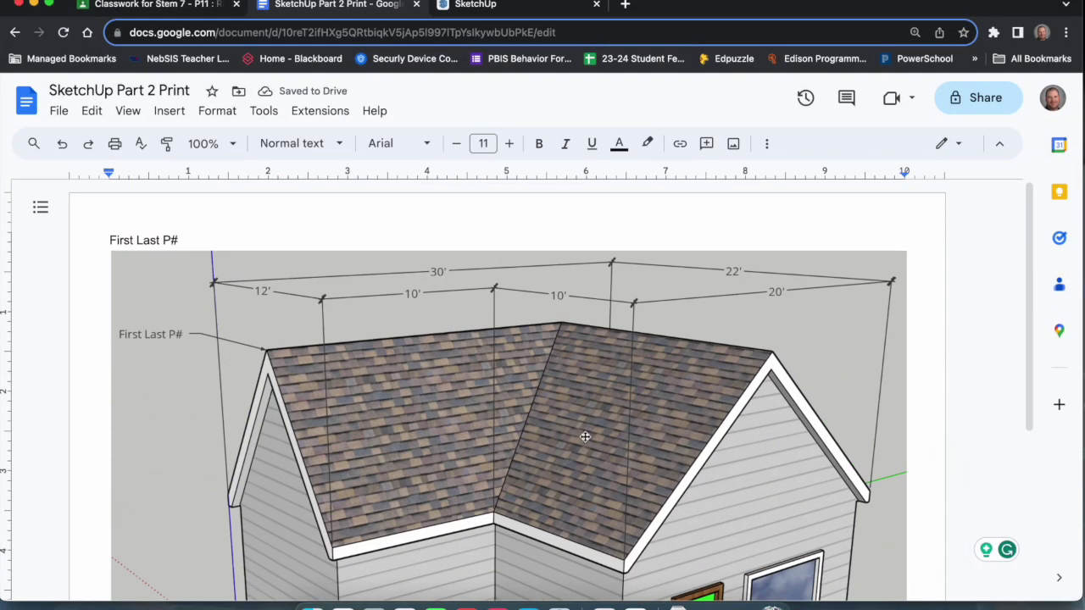
scroll(555, 408, down, 3)
click(555, 408)
Shrink the house screenshot slightly from its bottom-right corner to fit inside the right margin.
scroll(553, 398, up, 3)
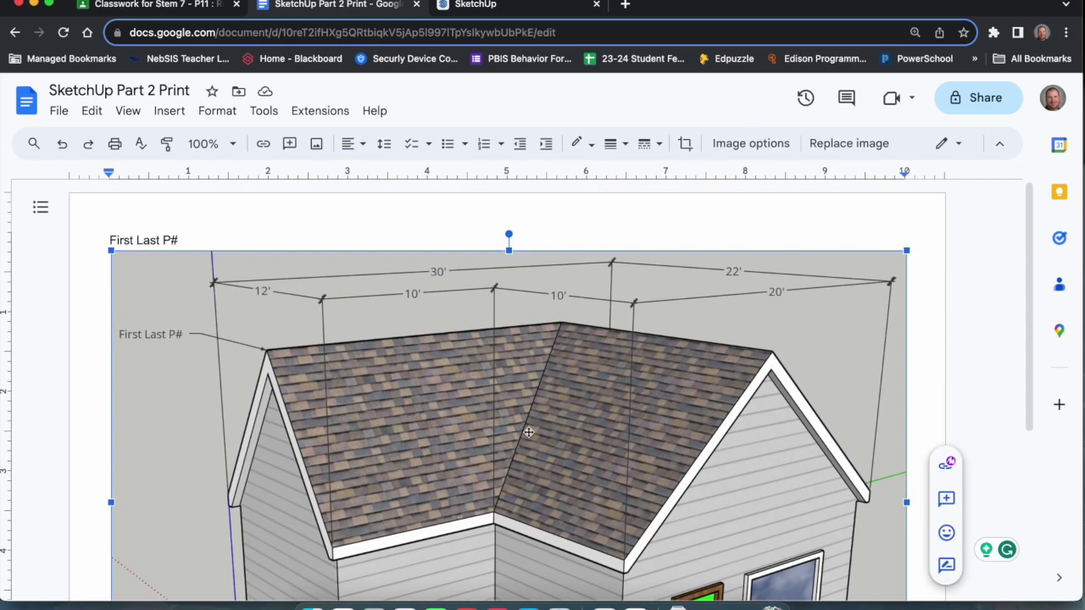
scroll(605, 324, down, 1)
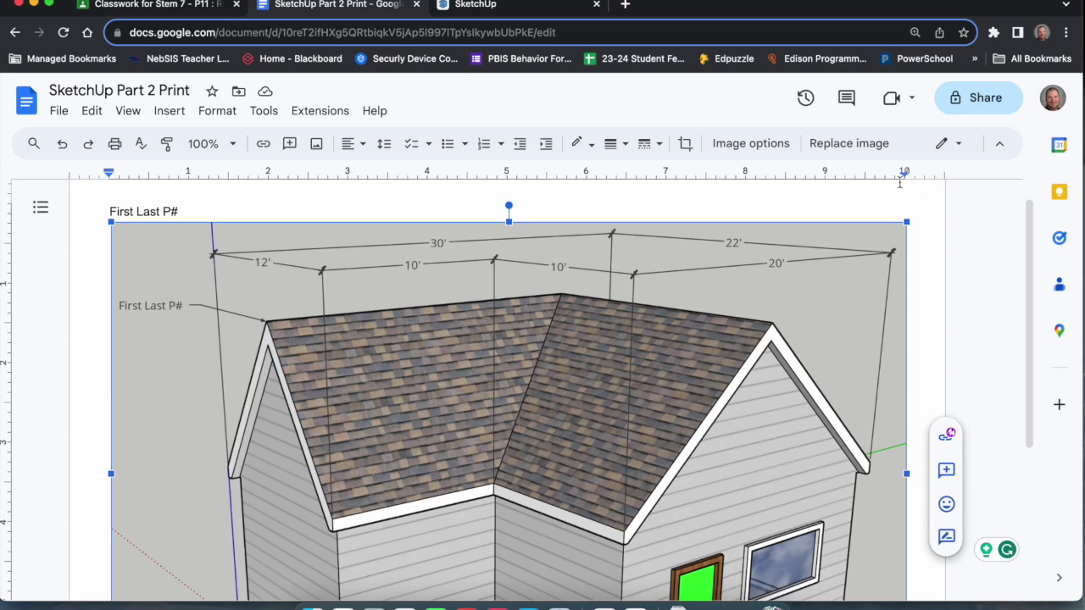
scroll(825, 300, down, 8)
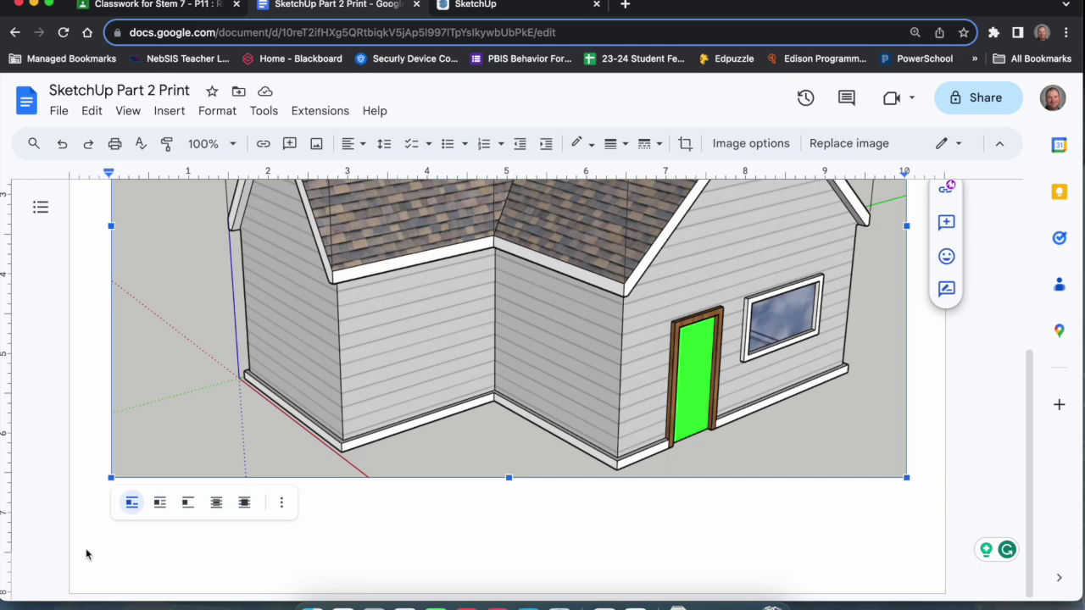
scroll(776, 378, up, 5)
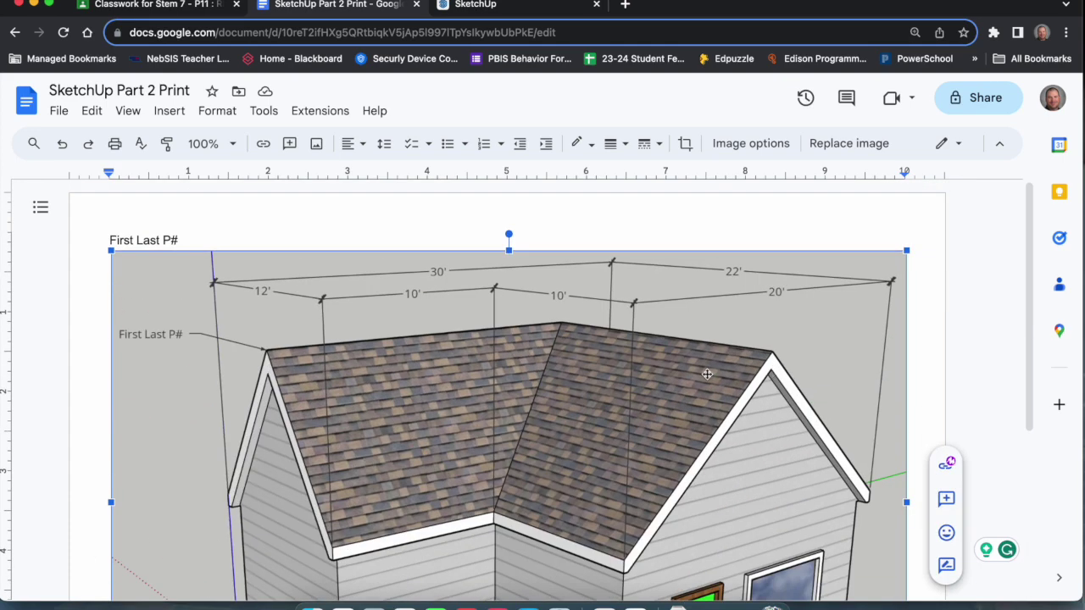
scroll(707, 373, down, 5)
scroll(707, 374, up, 2)
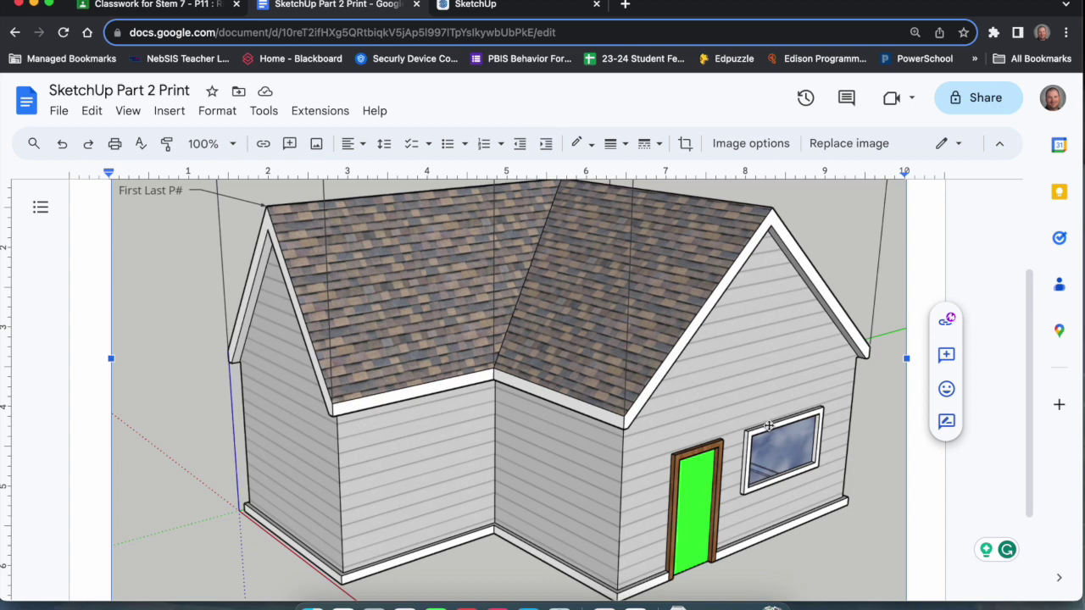
scroll(769, 426, down, 2)
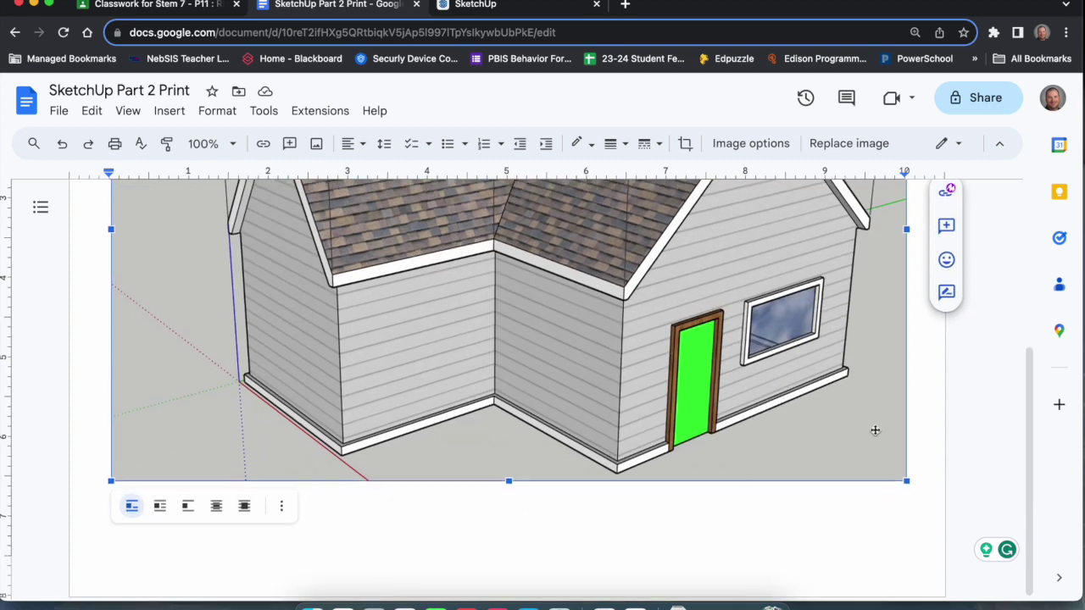
scroll(885, 532, up, 1)
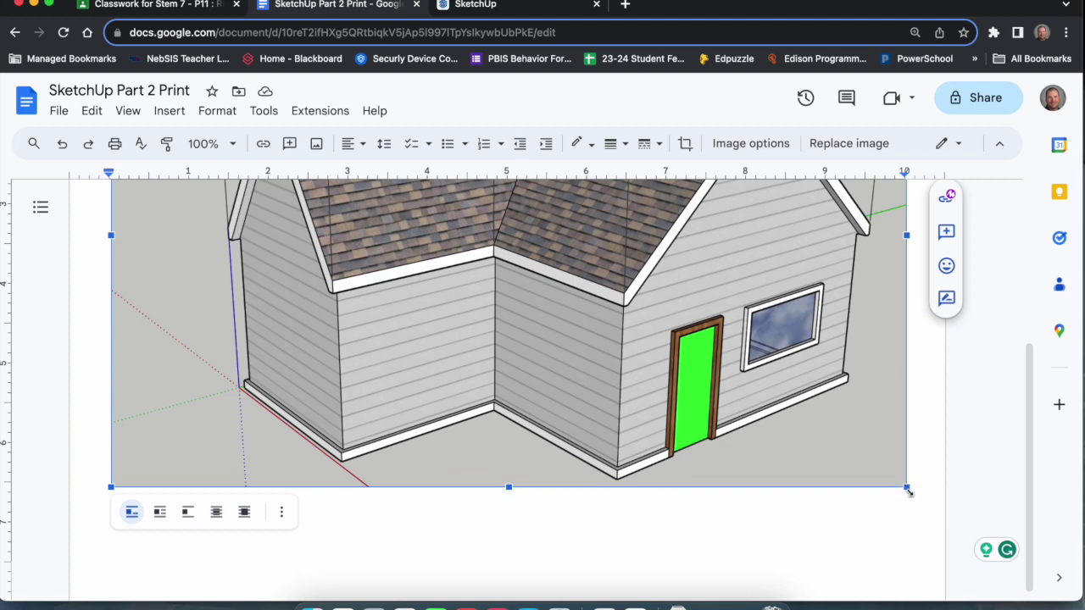
mouse_move(908, 491)
mouse_down()
mouse_move(797, 416)
mouse_move(799, 370)
mouse_move(811, 424)
mouse_move(896, 467)
mouse_move(901, 483)
mouse_up()
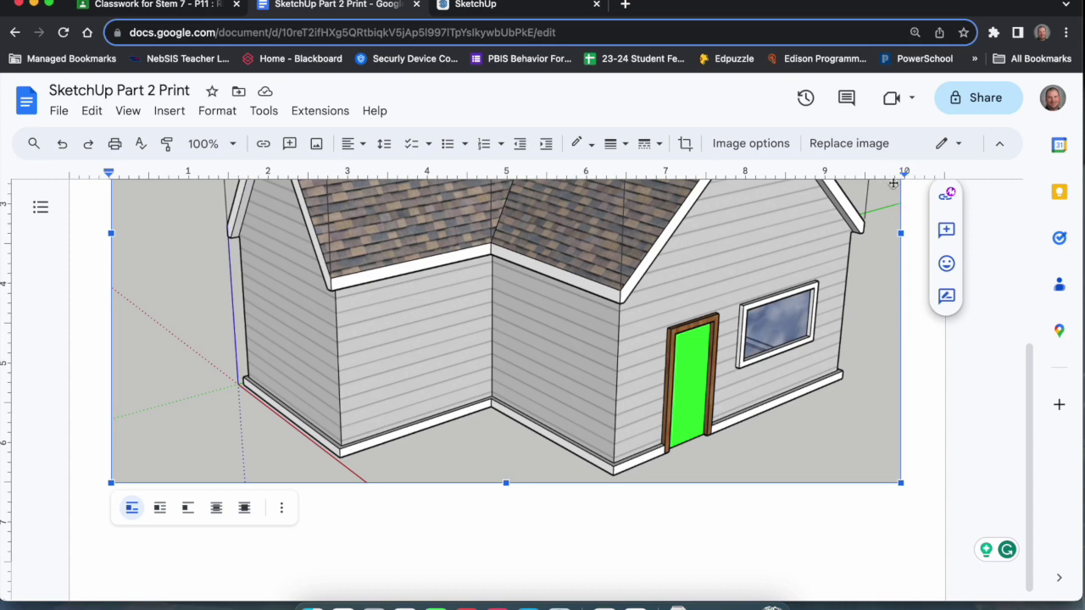
scroll(262, 475, down, 1)
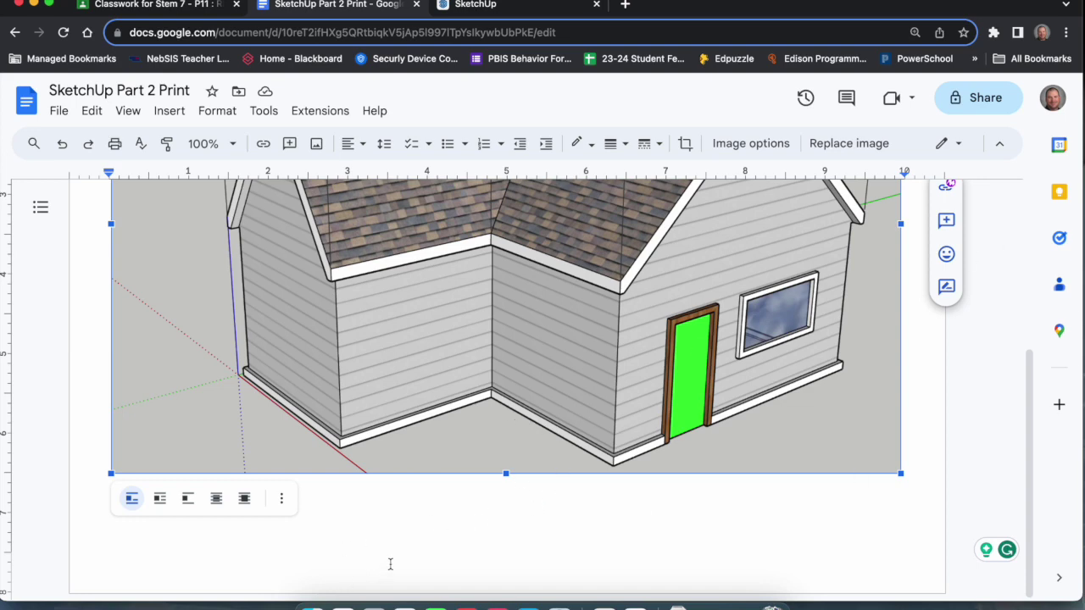
scroll(428, 547, up, 5)
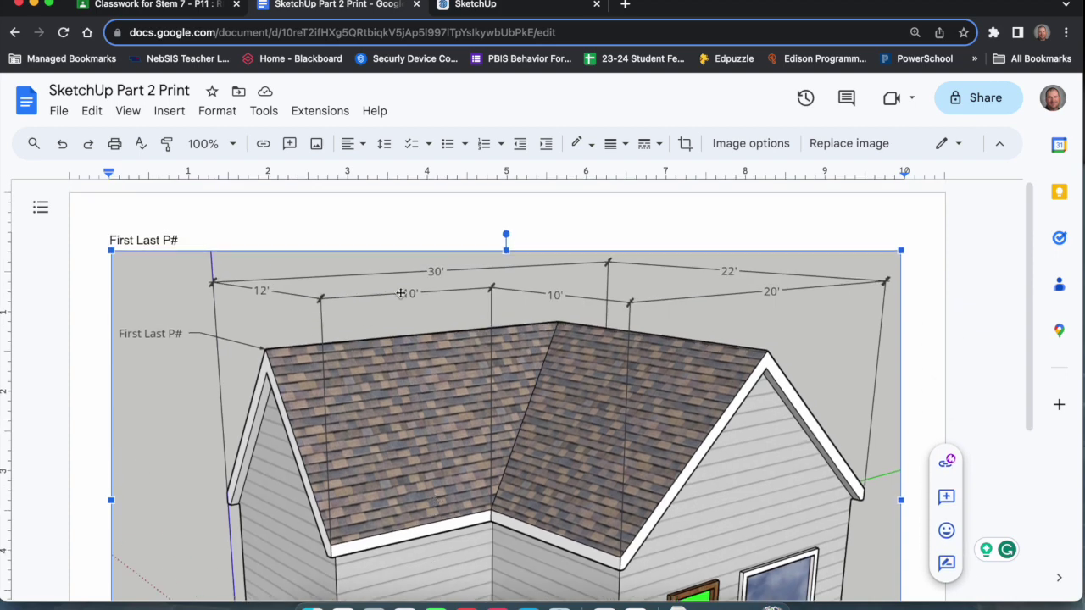
click(541, 227)
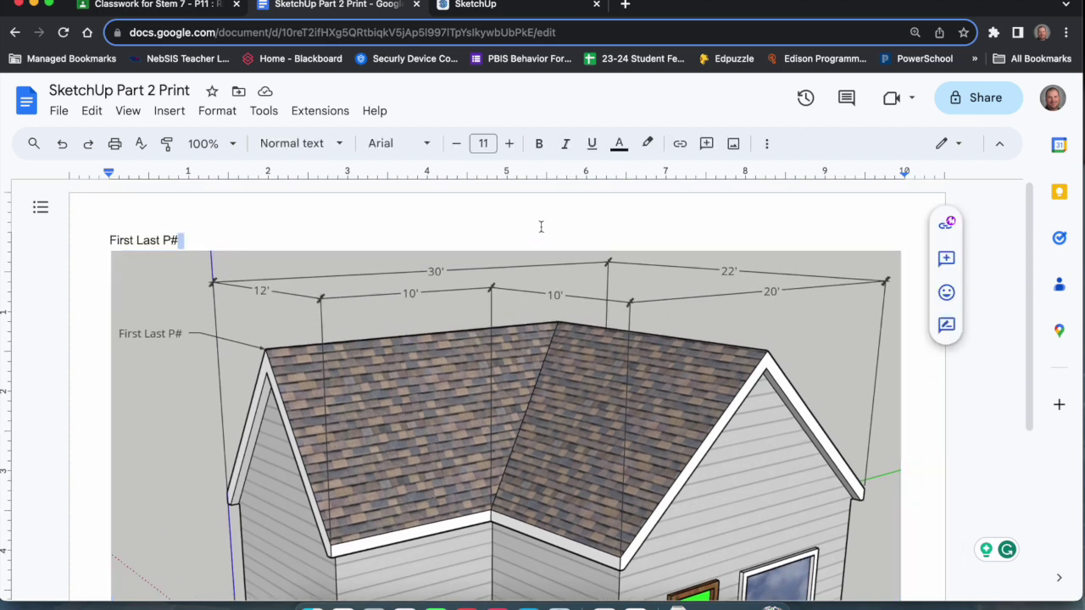
click(515, 214)
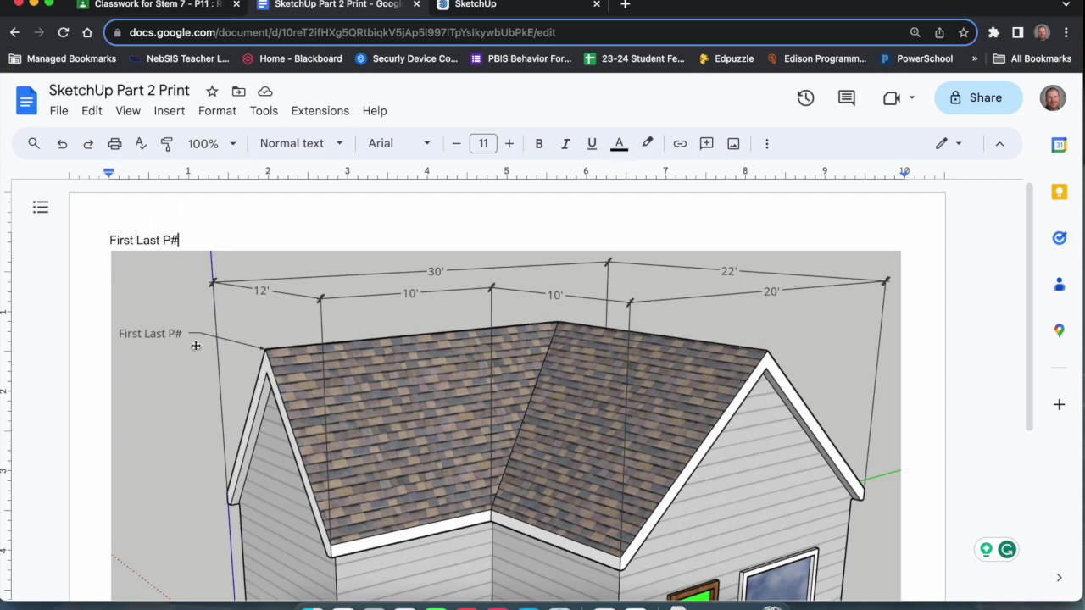
scroll(560, 310, down, 5)
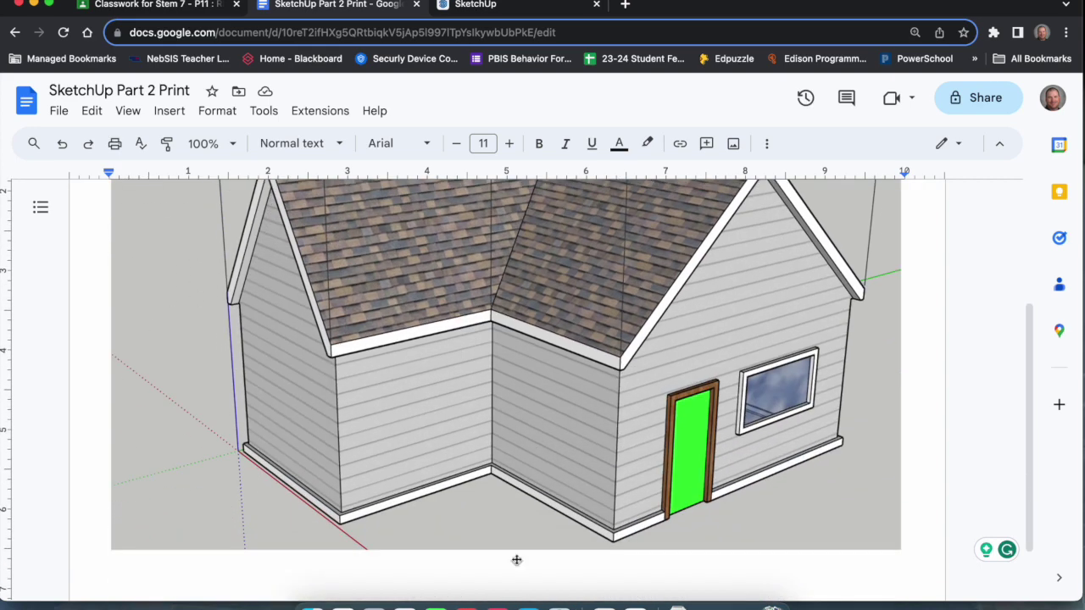
scroll(508, 475, up, 2)
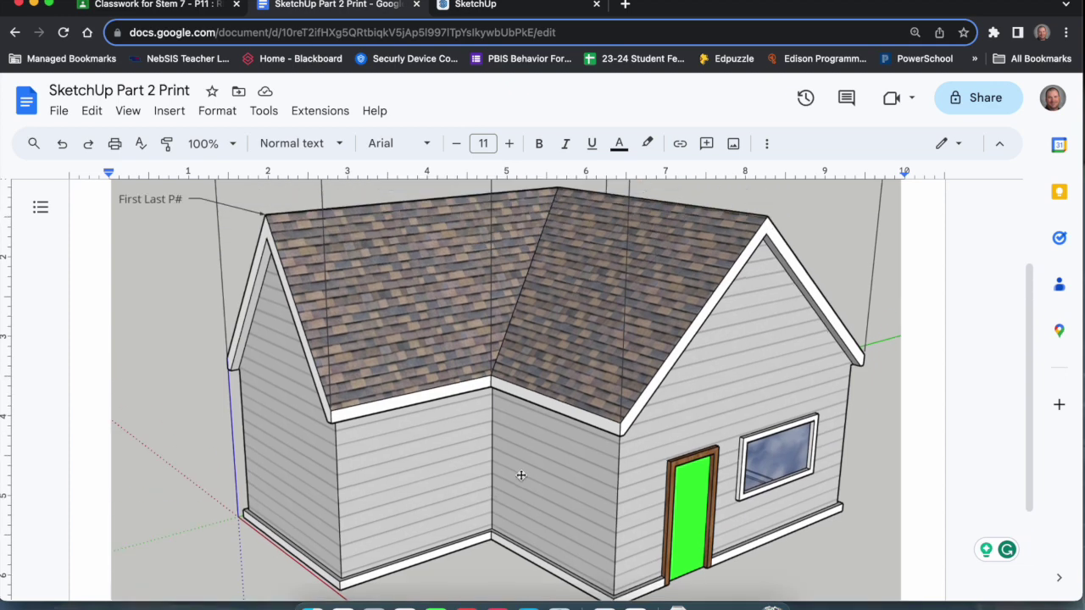
scroll(522, 475, up, 2)
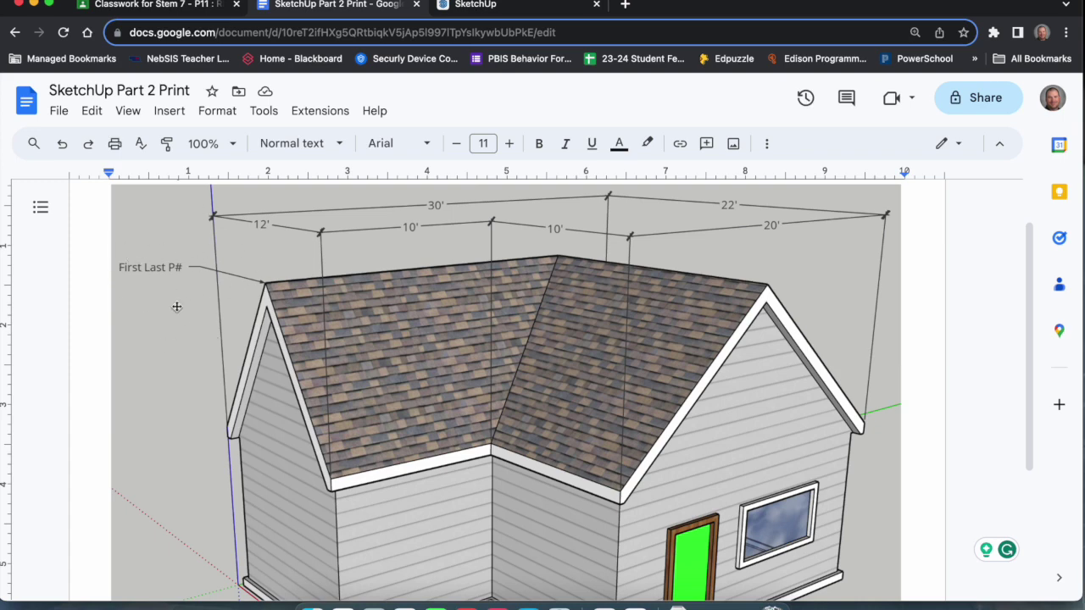
scroll(185, 335, down, 6)
scroll(215, 381, up, 1)
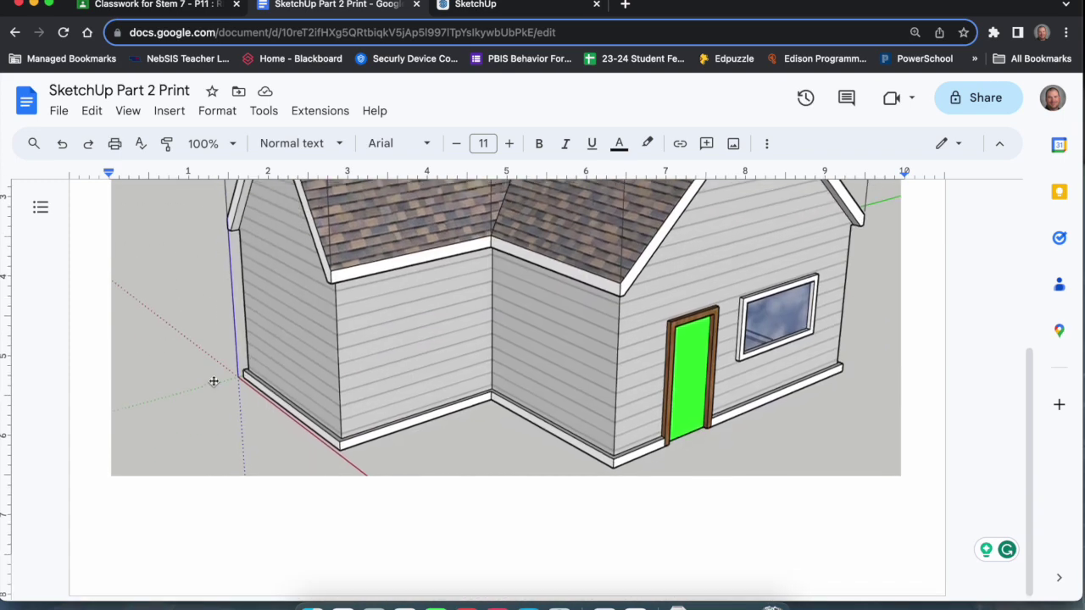
scroll(169, 373, up, 2)
scroll(196, 363, up, 6)
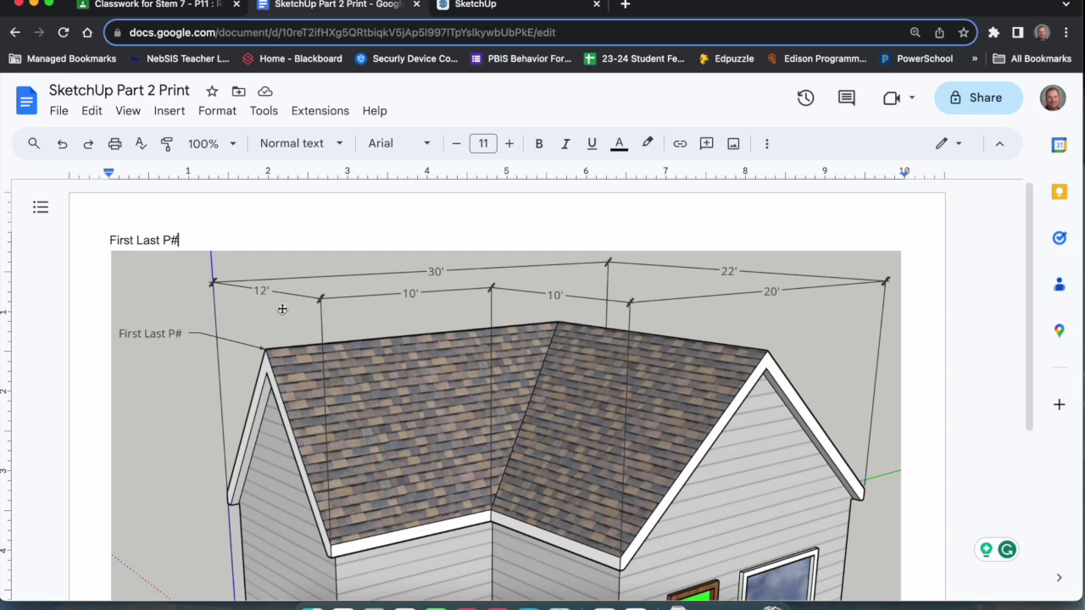
scroll(288, 314, down, 5)
scroll(454, 328, up, 2)
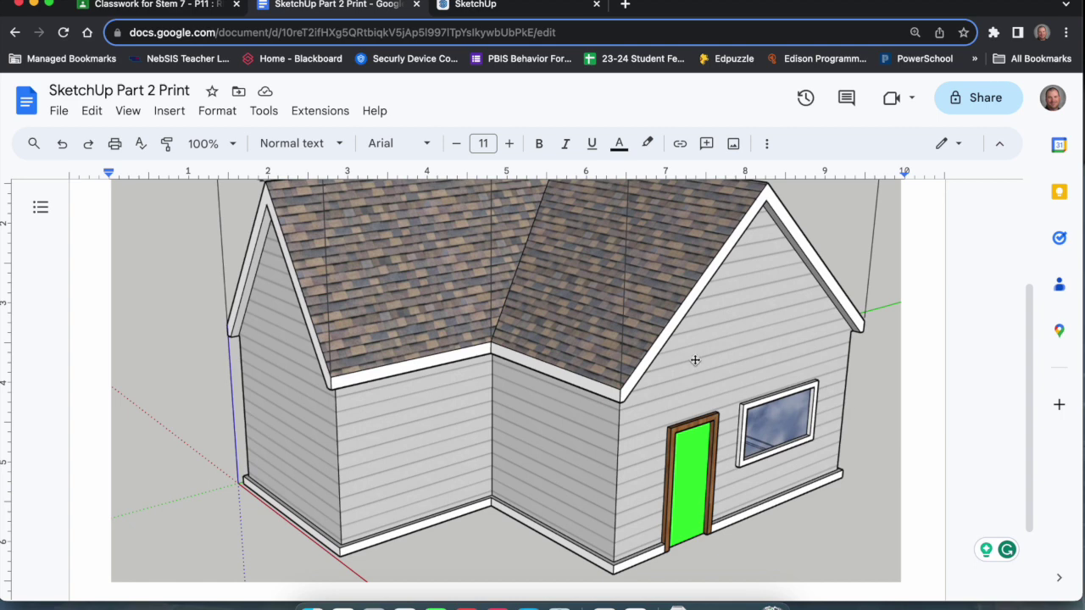
scroll(698, 356, down, 2)
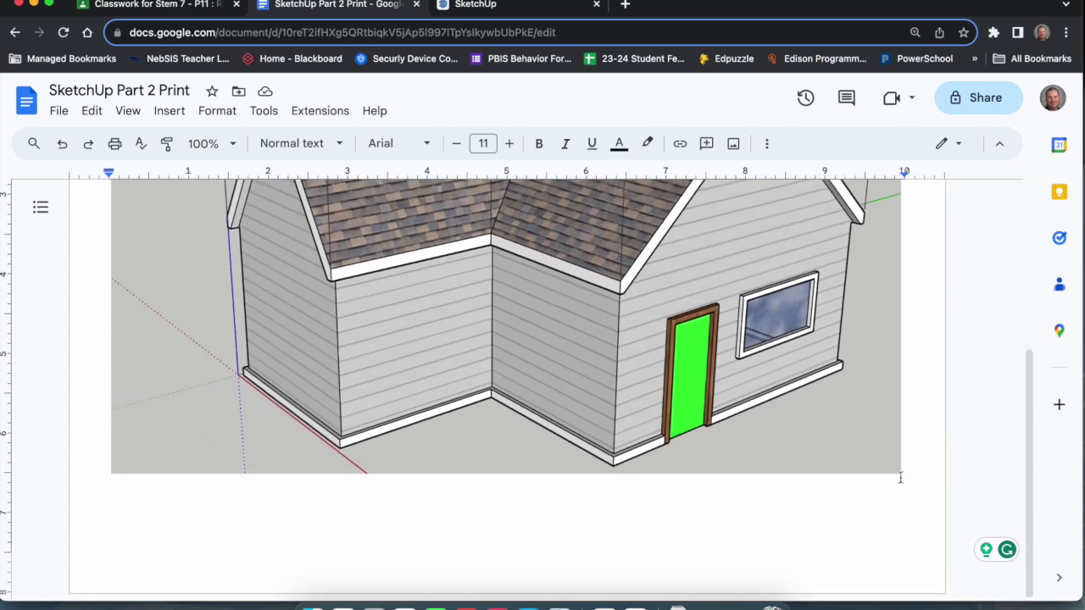